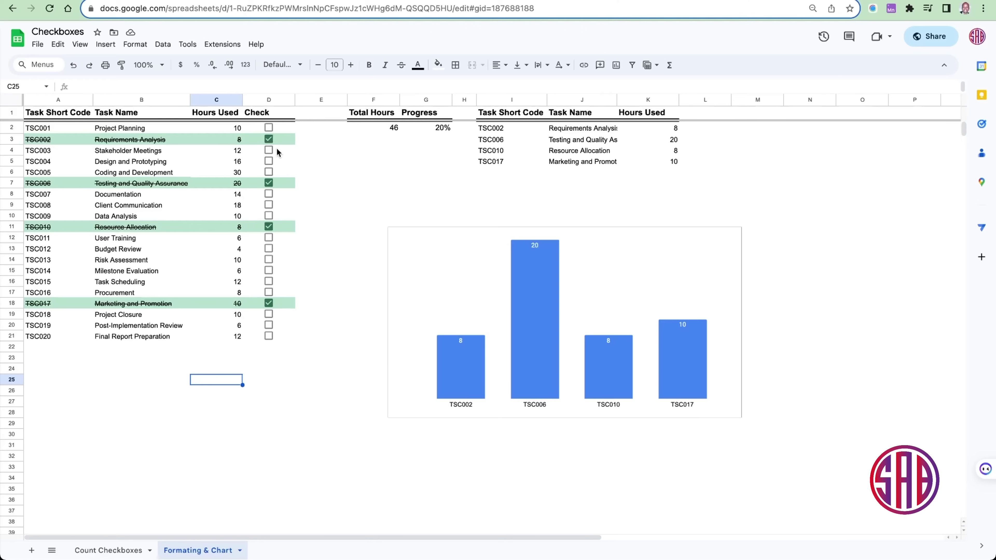
Step: Tick the checkboxes for tasks TSC008 and TSC005 and inspect the Total Hours and Progress formulas in F2 and G2
left_click(269, 205)
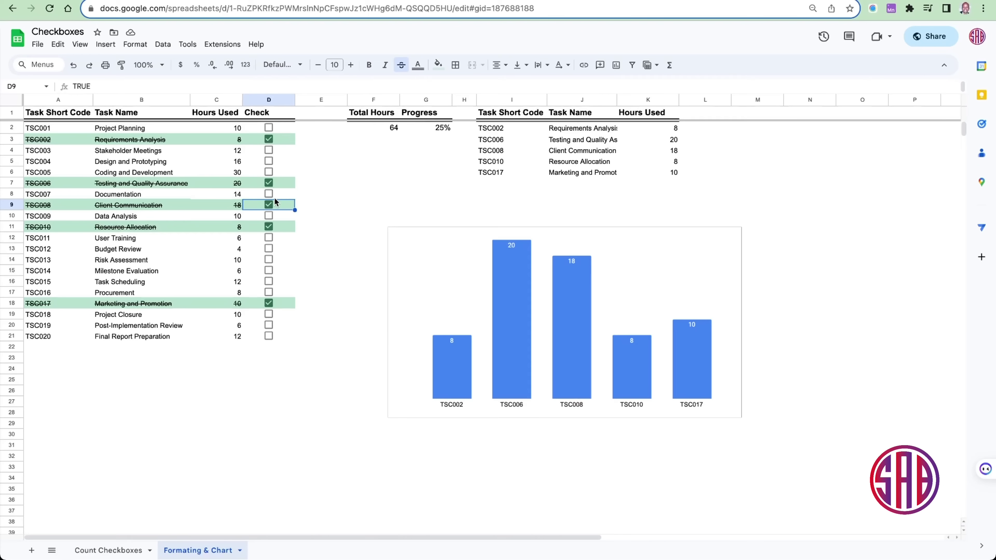
left_click(395, 128)
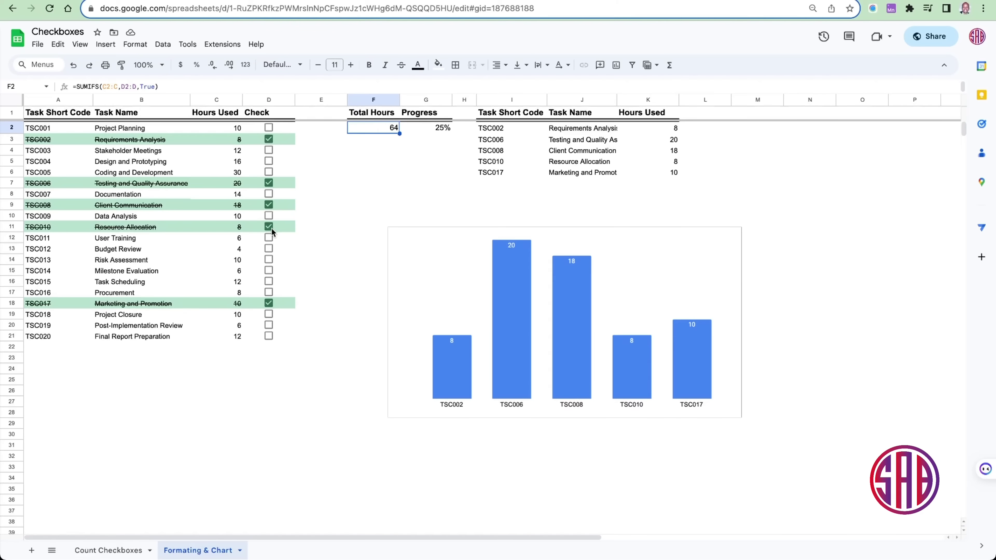
left_click(438, 132)
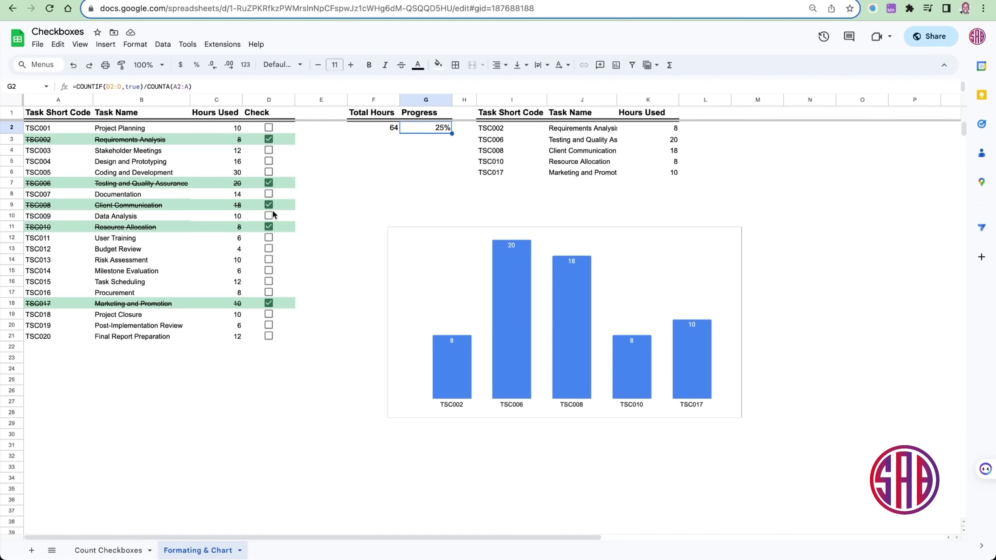
left_click(269, 172)
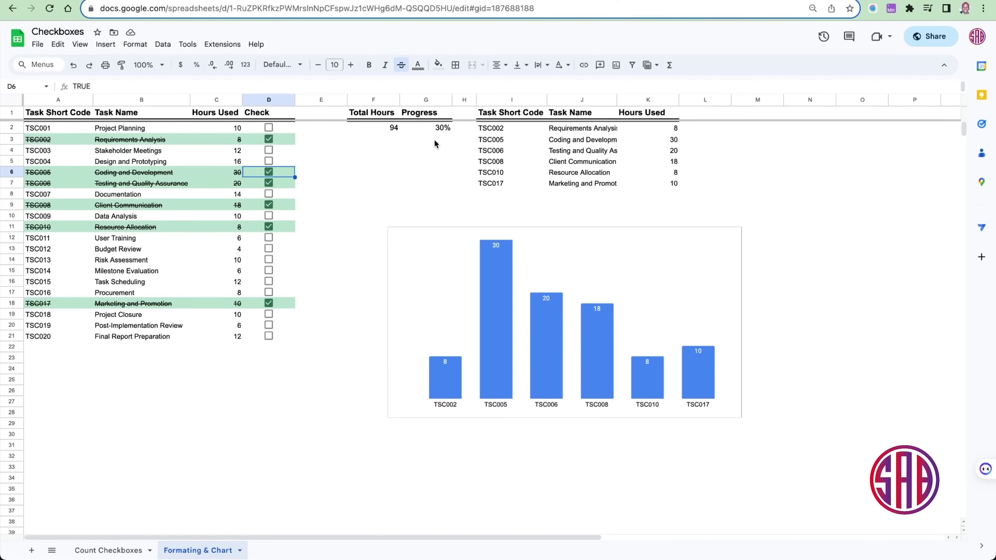
left_click(447, 128)
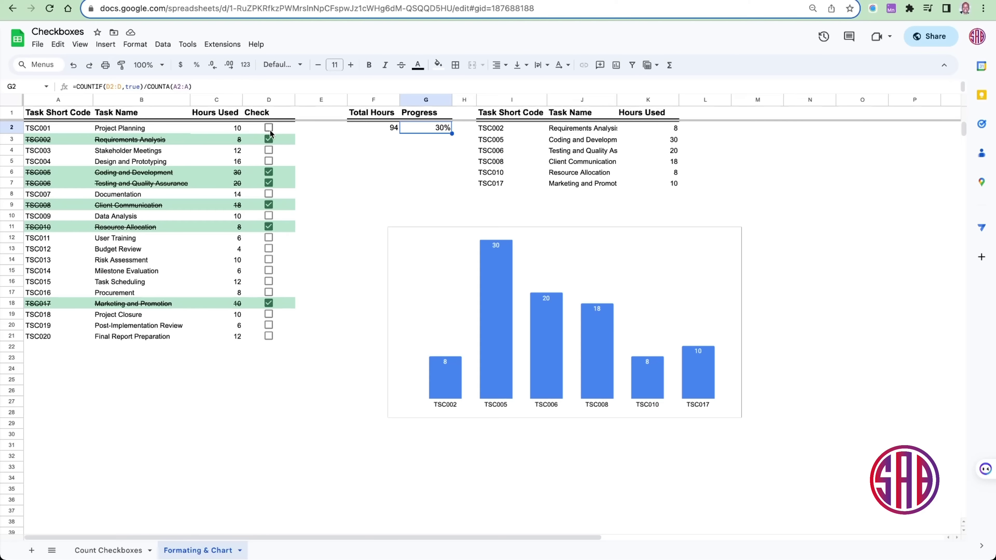
Step: Untick the checkboxes for TSC002, TSC010 and TSC008, and tick those for TSC009 and TSC011
left_click(269, 139)
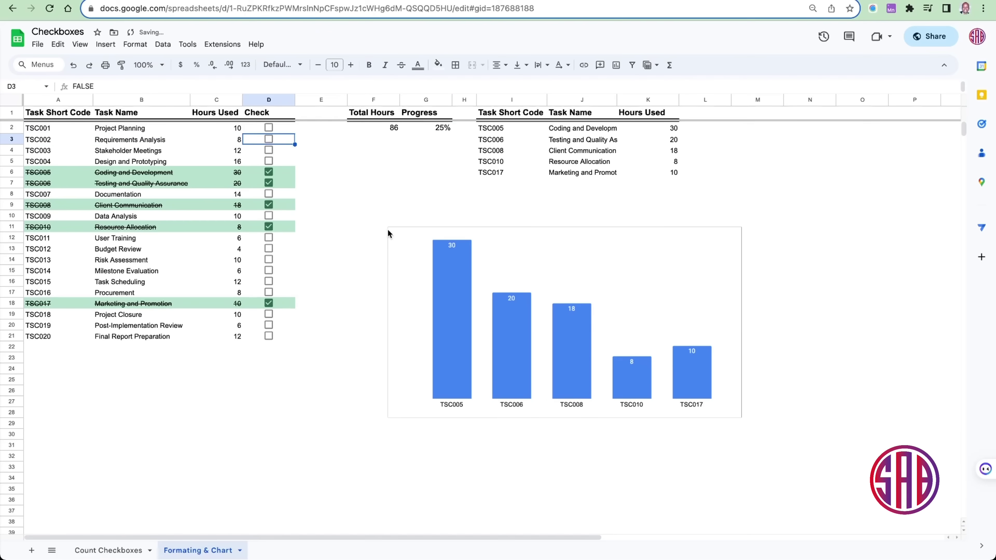
left_click(268, 227)
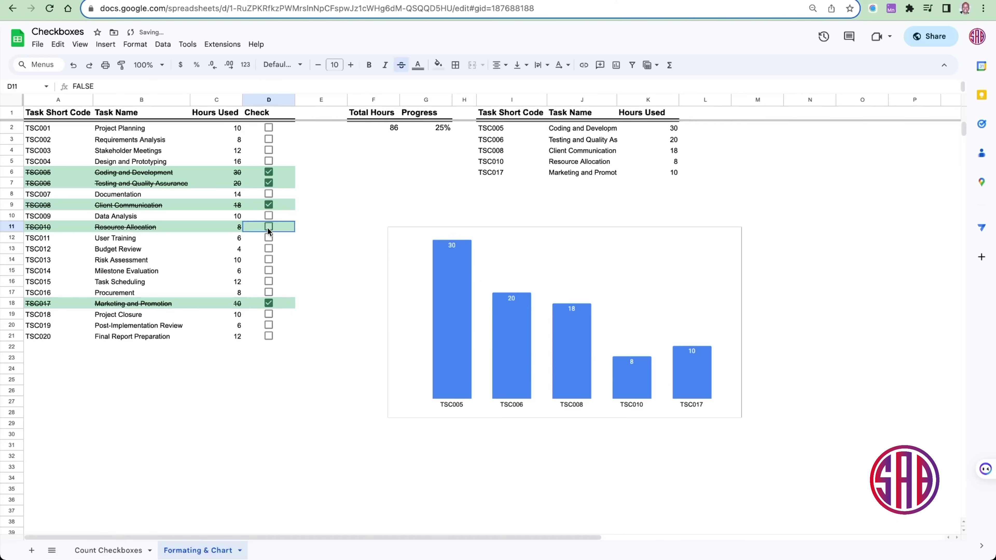
left_click(271, 206)
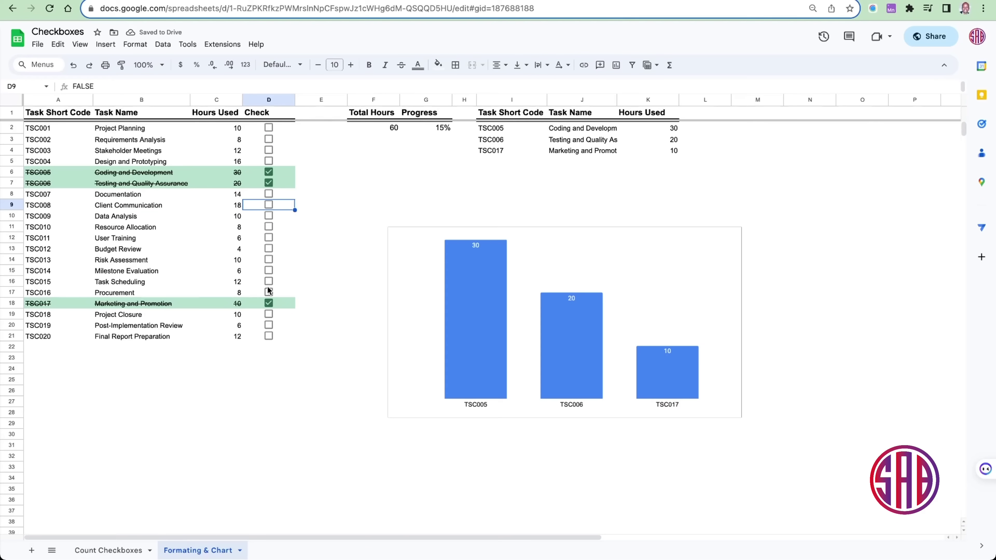
left_click(269, 216)
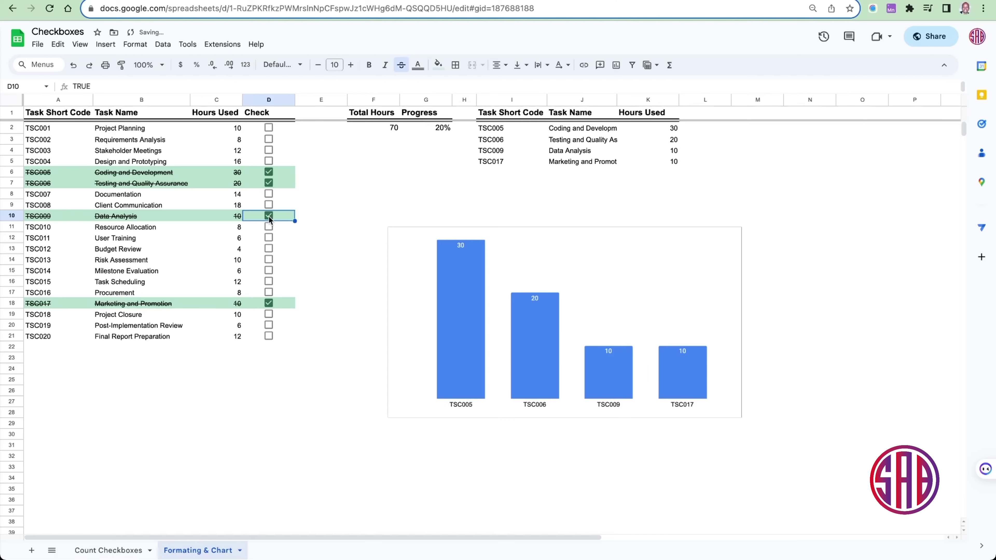
left_click(269, 236)
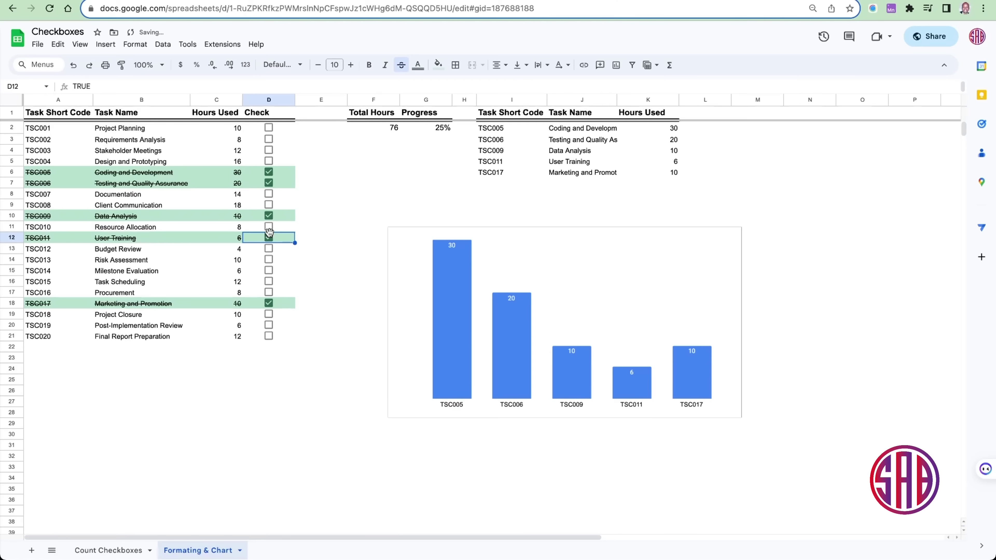
Step: Inspect the QUERY formula in I2 and the last row of the list of checked tasks
left_click(504, 128)
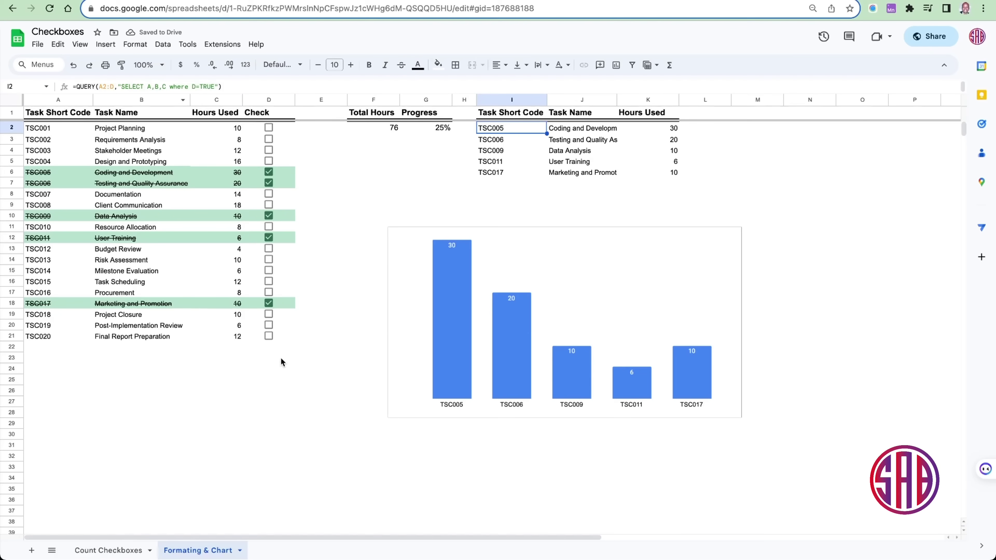
left_click(517, 175)
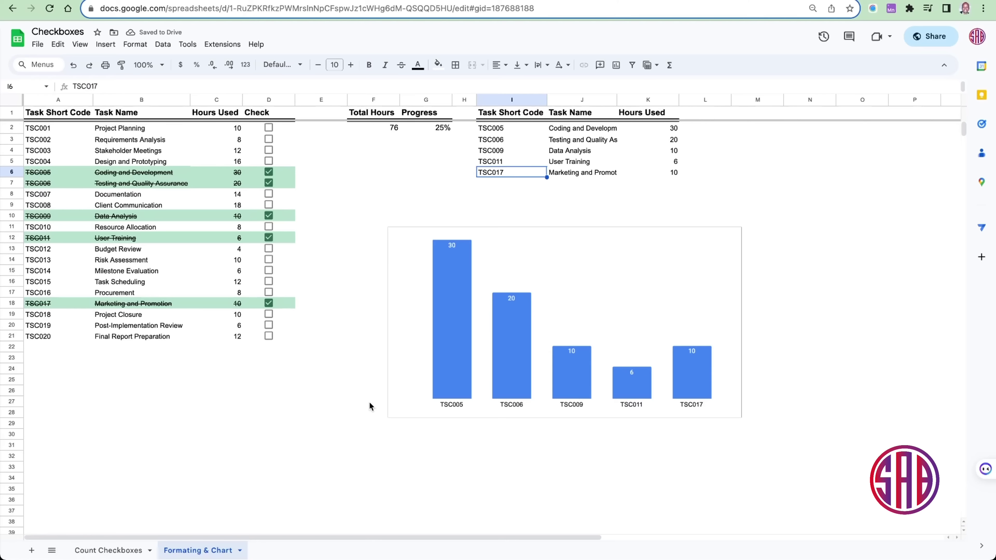
left_click(210, 436)
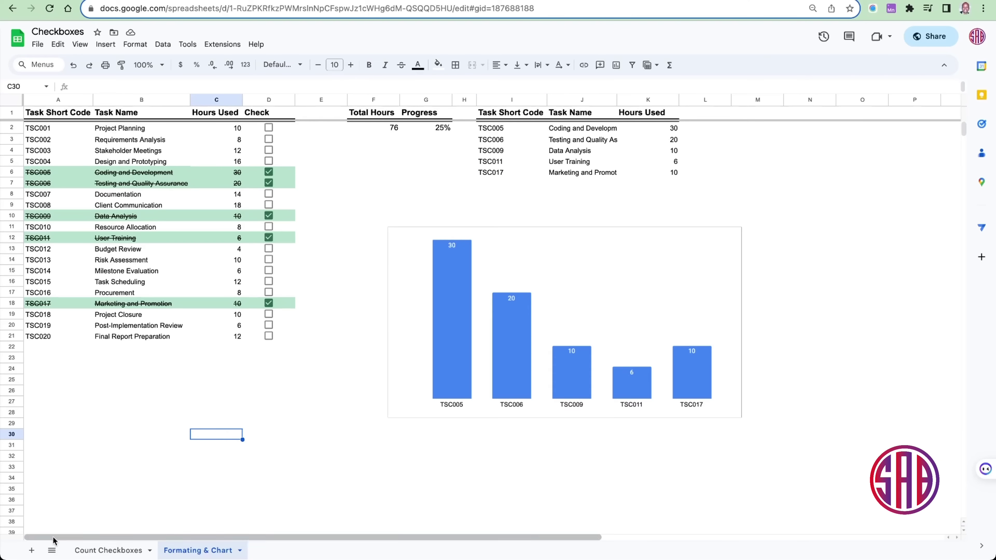
Step: Add a new sheet and copy the header row A1:K1 from the Formating & Chart sheet into it, starting at A1
left_click(32, 550)
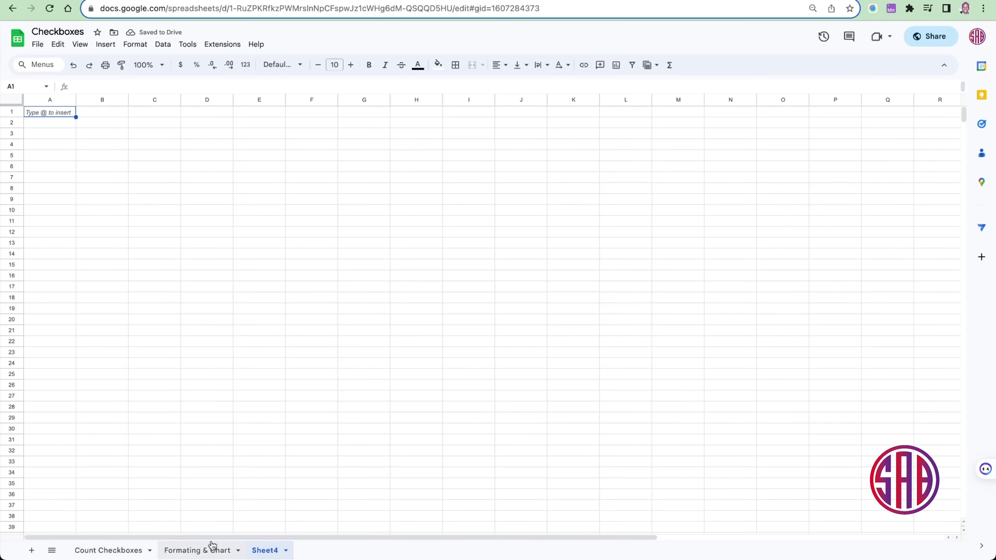
left_click(211, 549)
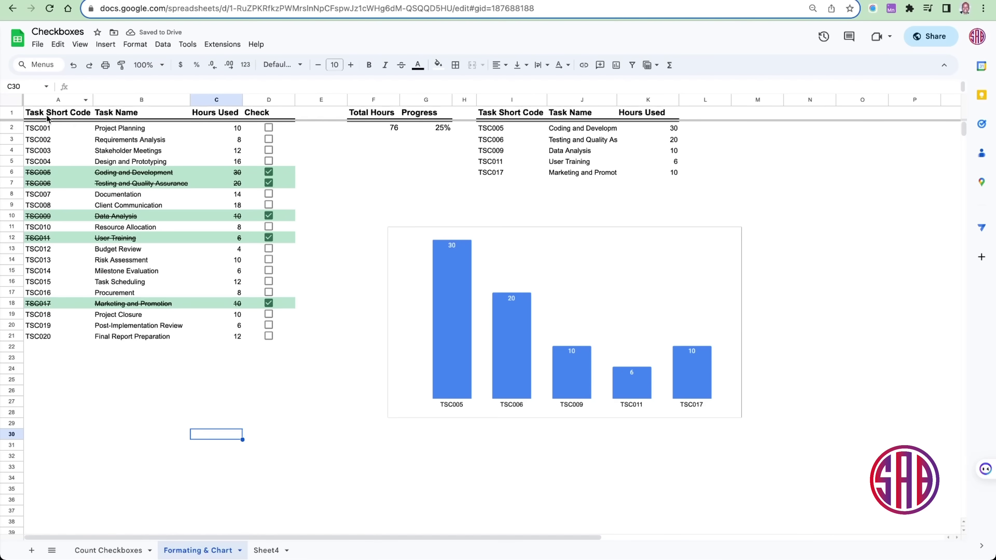
left_click_drag(47, 117, 622, 119)
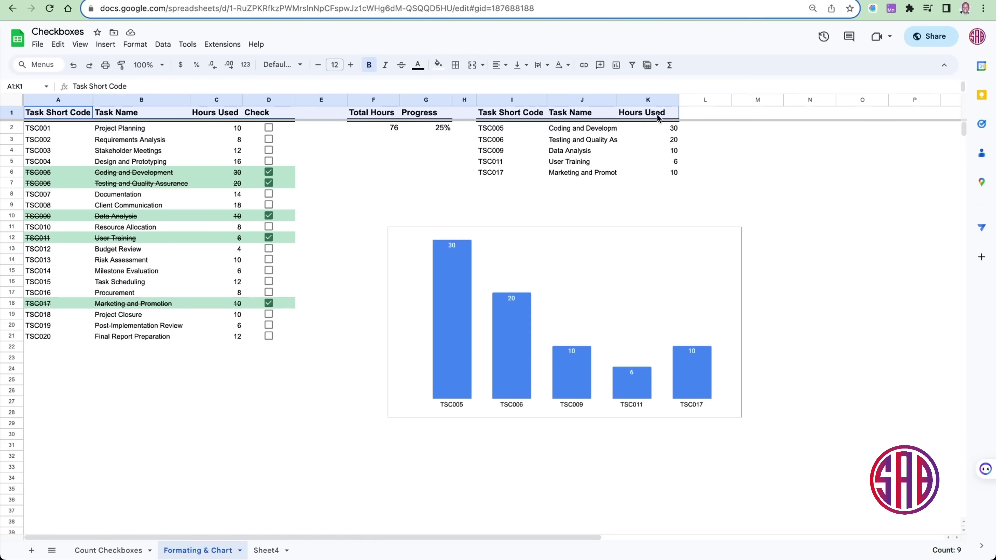
key("ctrl+c")
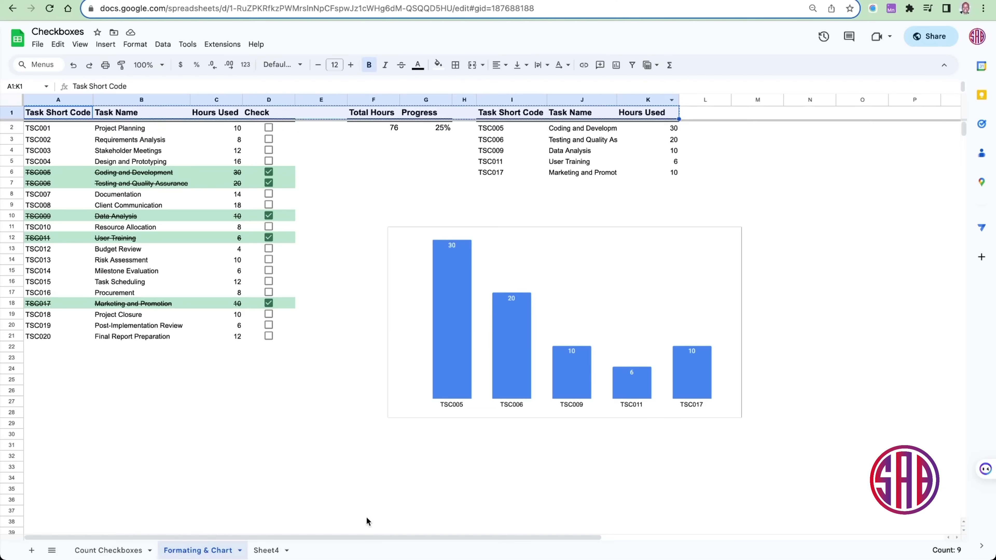
left_click(271, 551)
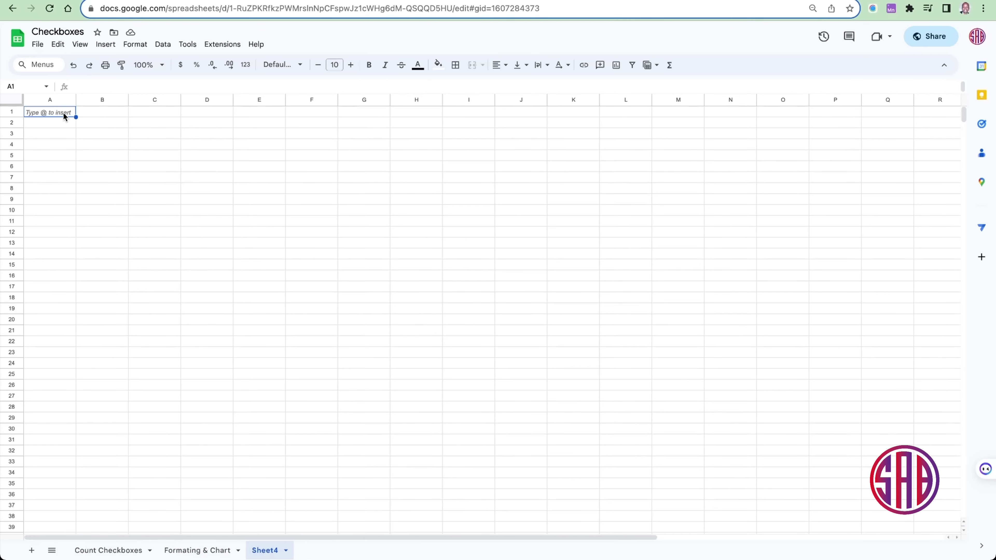
key("ctrl+v")
left_click(127, 149)
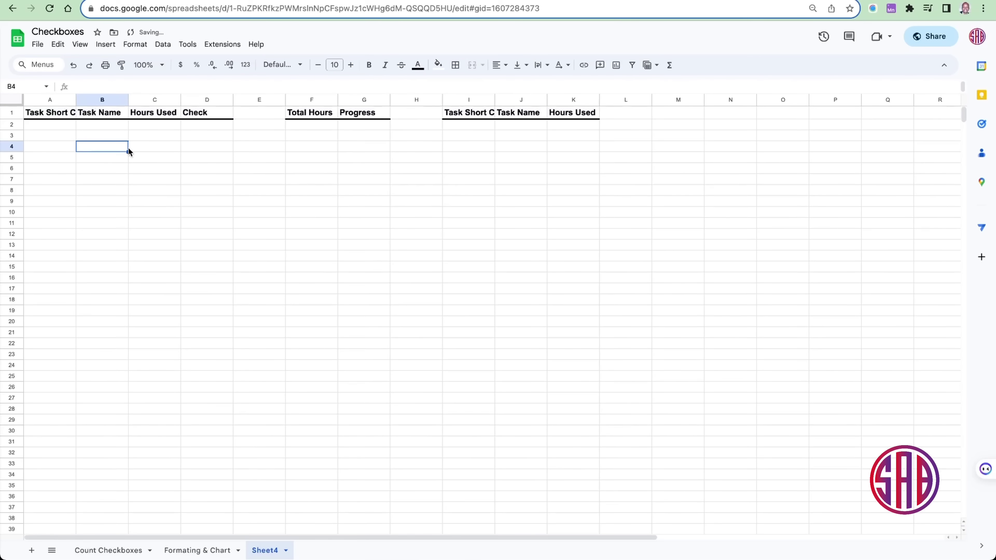
left_click(76, 100)
Step: Switch to ChatGPT and review the prompt for 20 random project tasks and the three-column table it generated
key("ctrl+Tab")
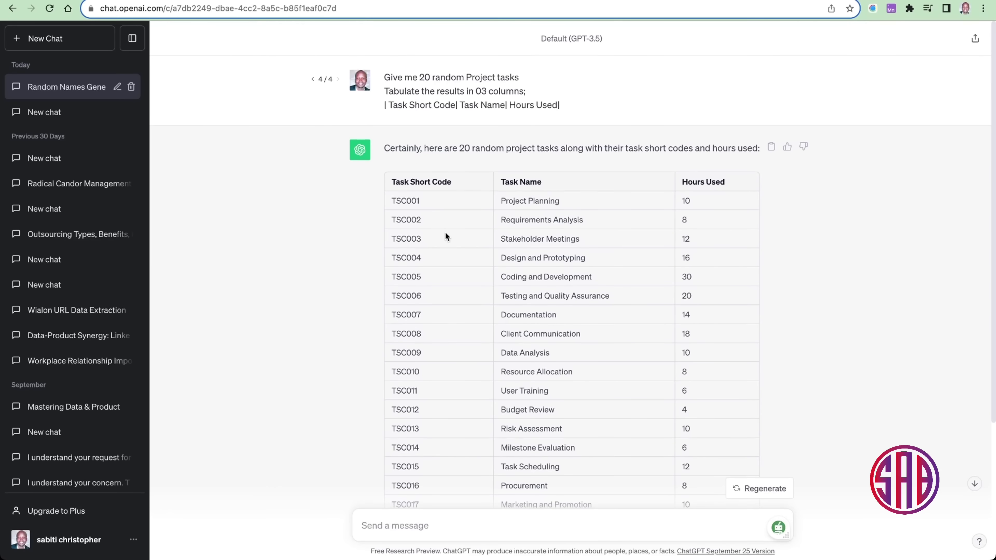
scroll(413, 111, "down", 1)
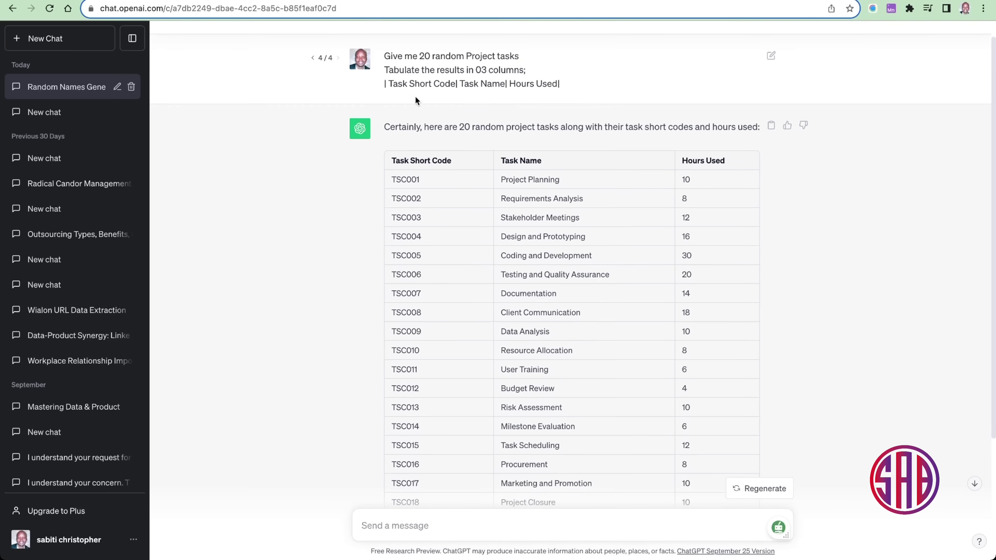
left_click_drag(387, 57, 522, 56)
left_click_drag(407, 81, 496, 74)
left_click(409, 69)
left_click_drag(389, 83, 455, 84)
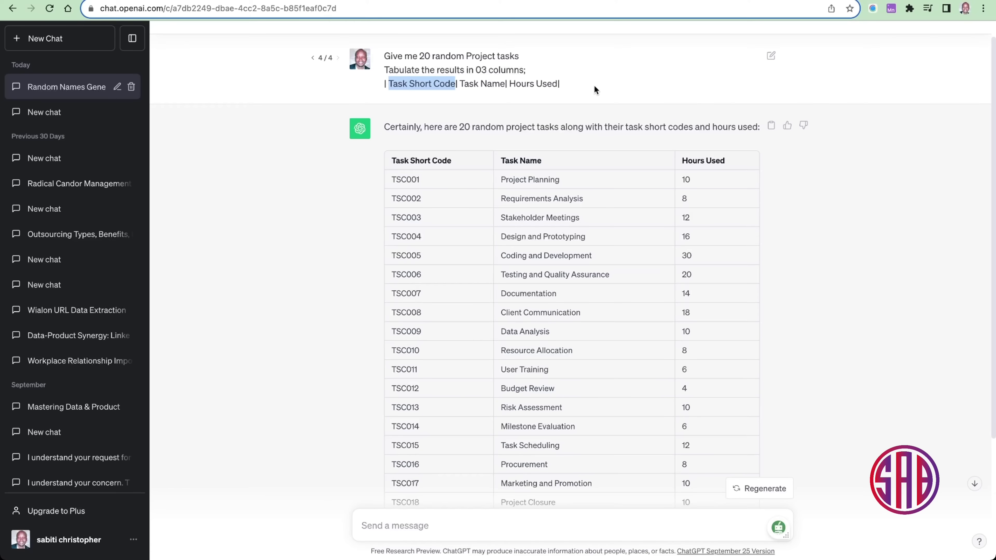
scroll(434, 155, "down", 3)
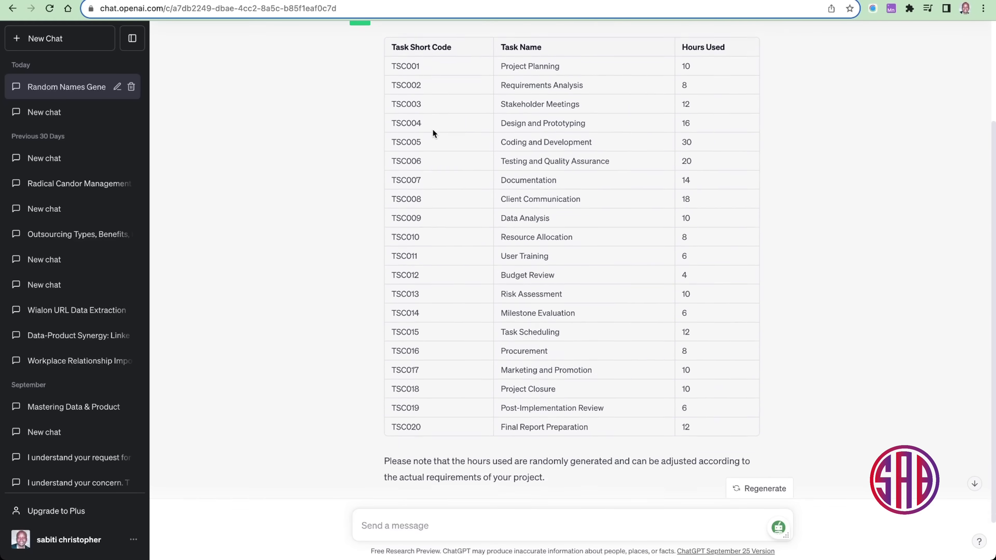
scroll(433, 128, "up", 3)
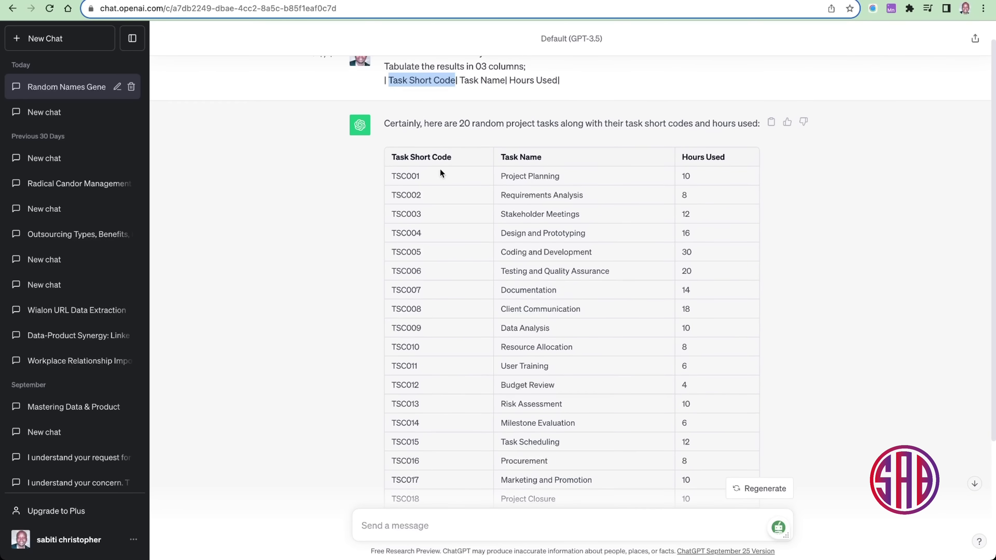
scroll(509, 247, "down", 1)
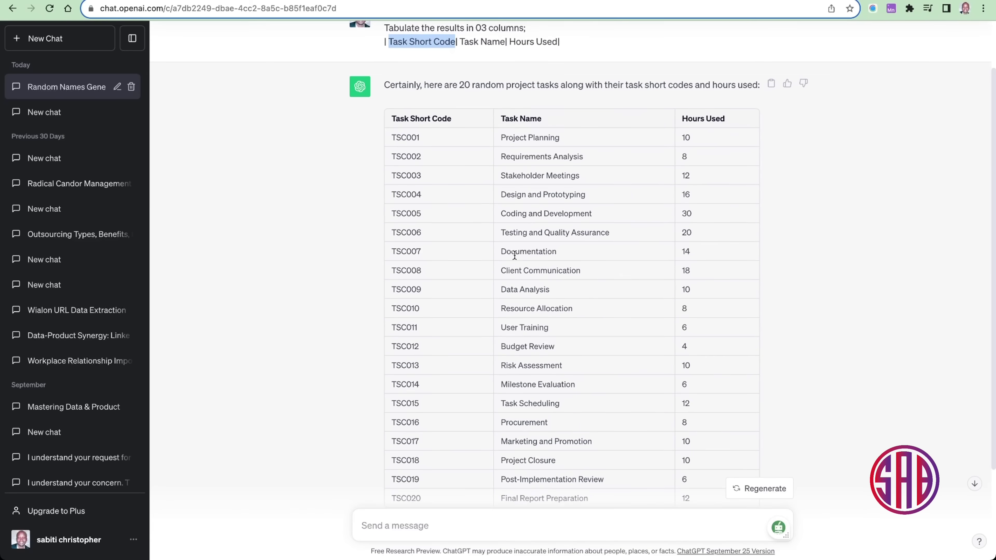
scroll(709, 253, "down", 2)
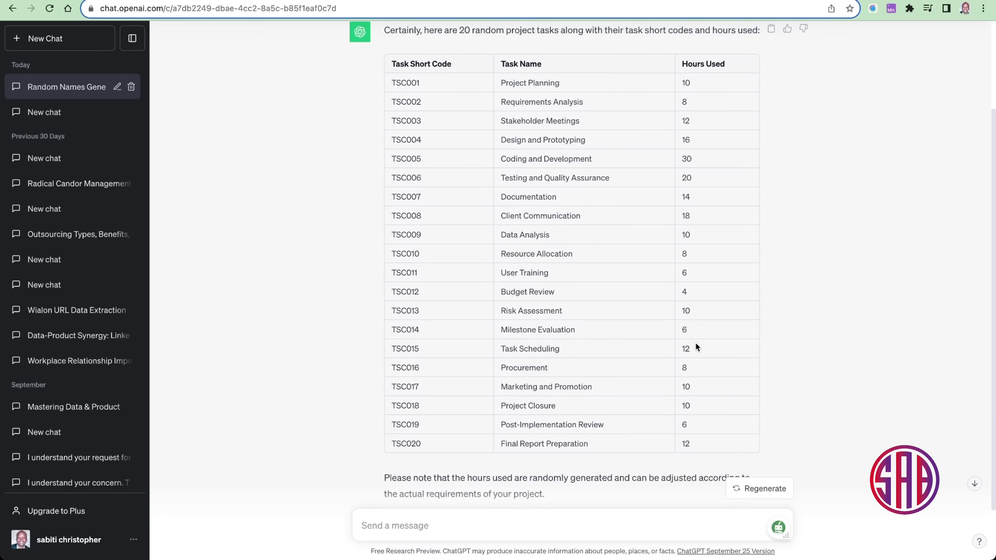
scroll(677, 296, "up", 3)
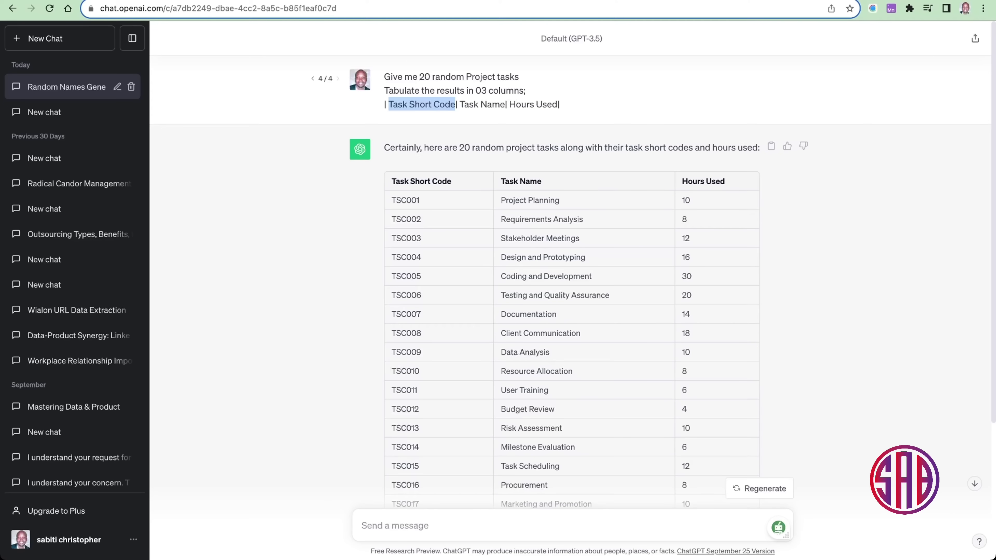
Step: Copy the whole ChatGPT task table with its headings and paste it into the new sheet in Google Sheets at A2
left_click_drag(392, 184, 695, 377)
key("ctrl+Tab")
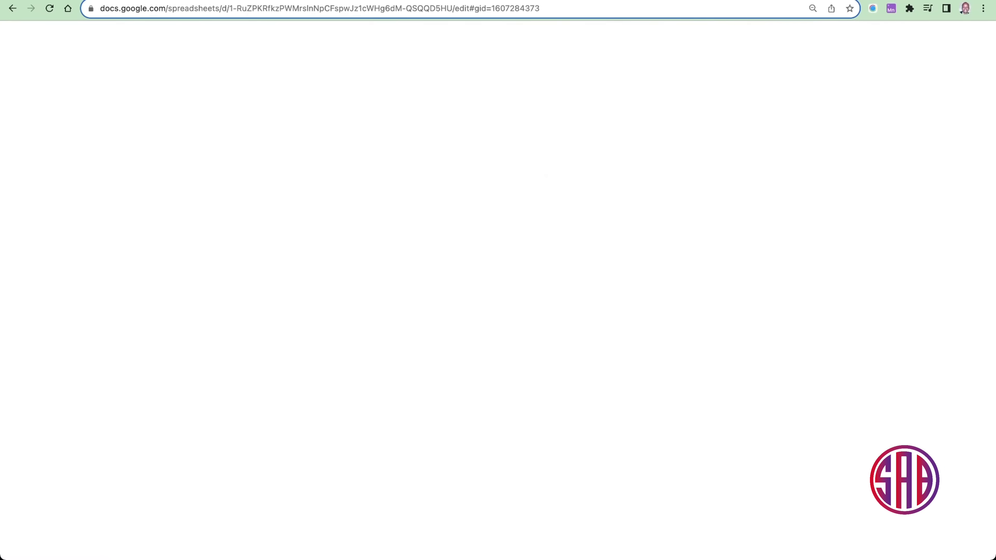
left_click(39, 129)
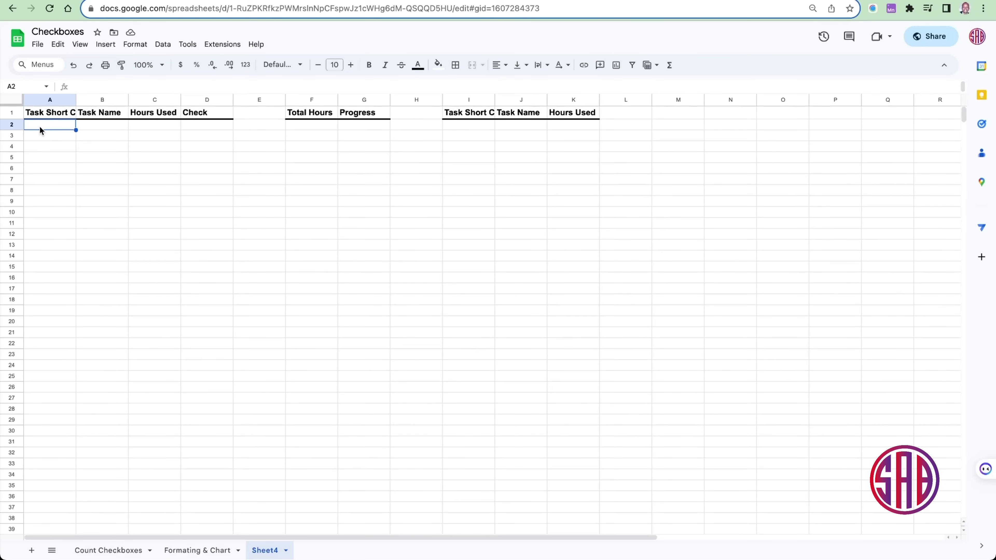
key("ctrl+v")
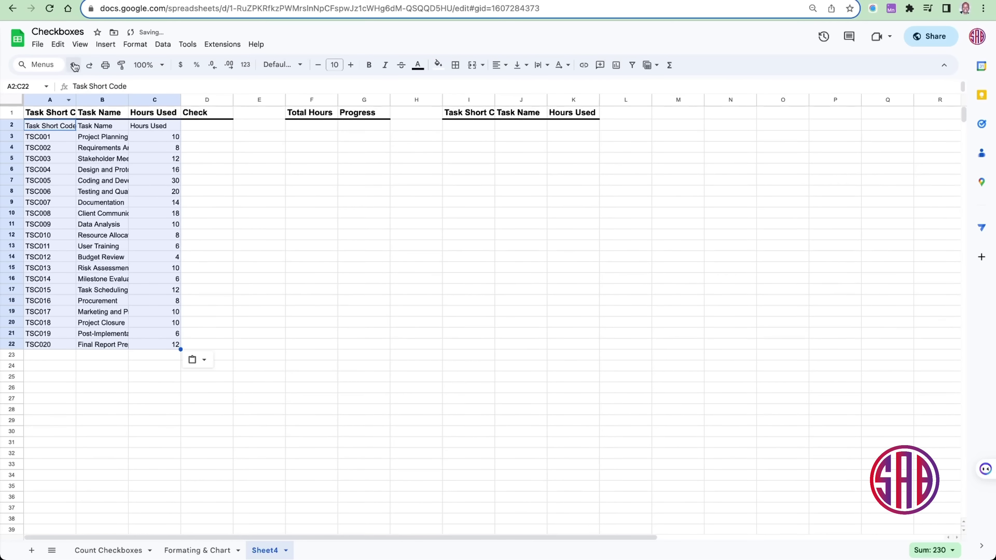
Step: Delete row 2, which holds the duplicate headings pasted with the task table
left_click(13, 125)
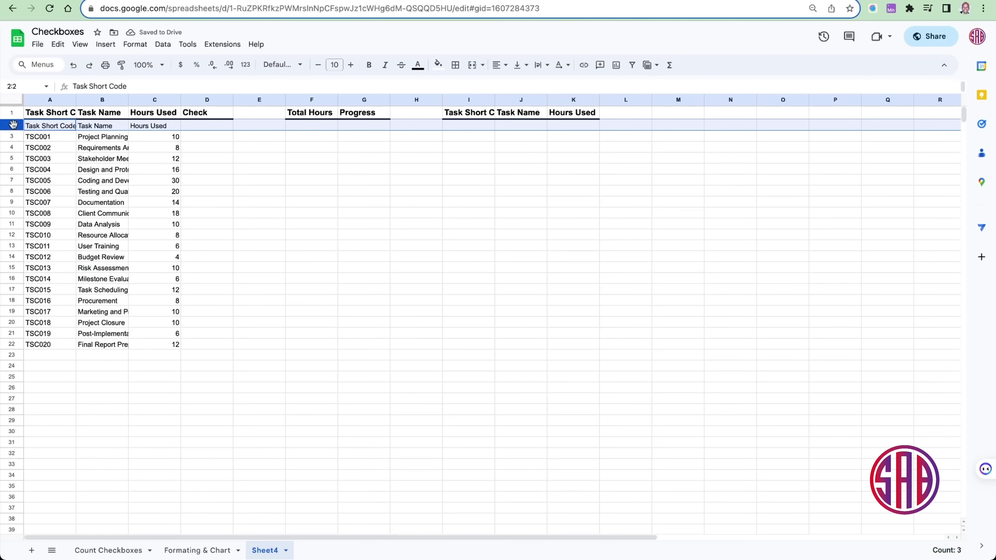
key("ctrl+alt+minus")
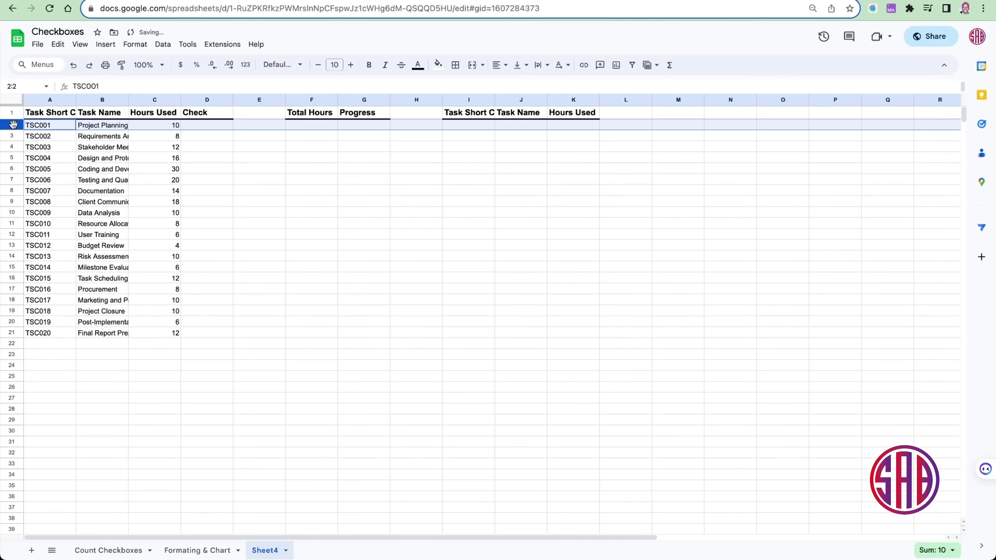
left_click(116, 161)
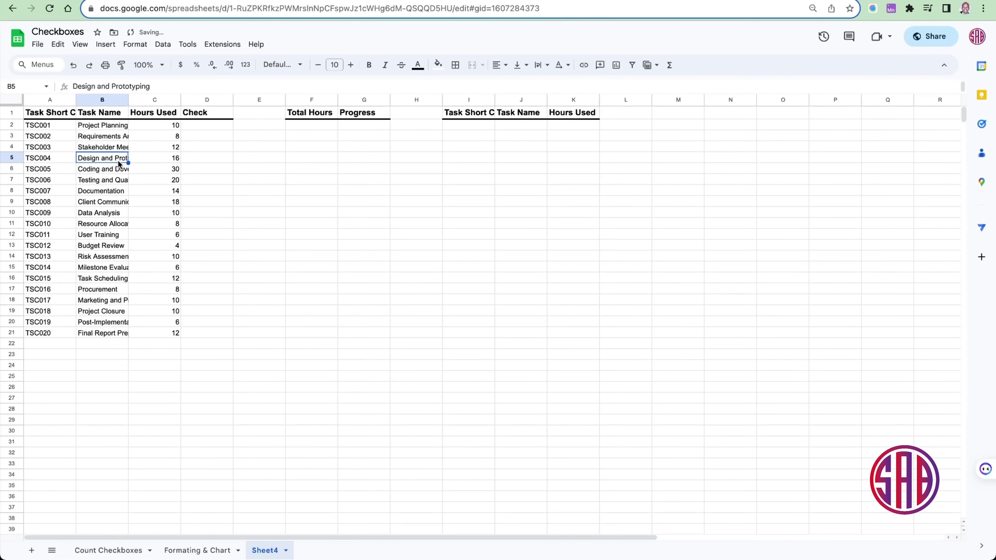
Step: Insert a checkbox in D2 of the Check column and fill it down through D21 for all tasks
left_click(215, 131)
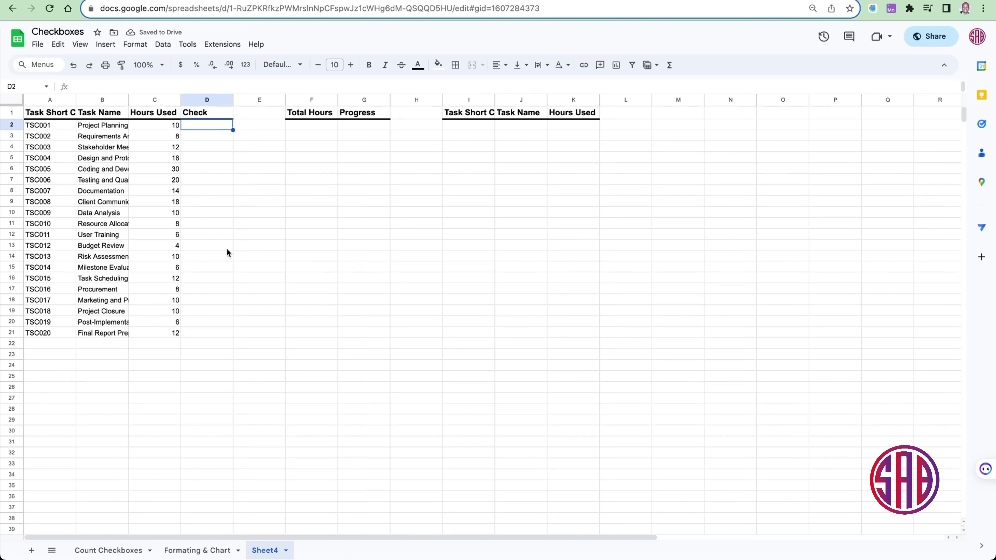
left_click(109, 47)
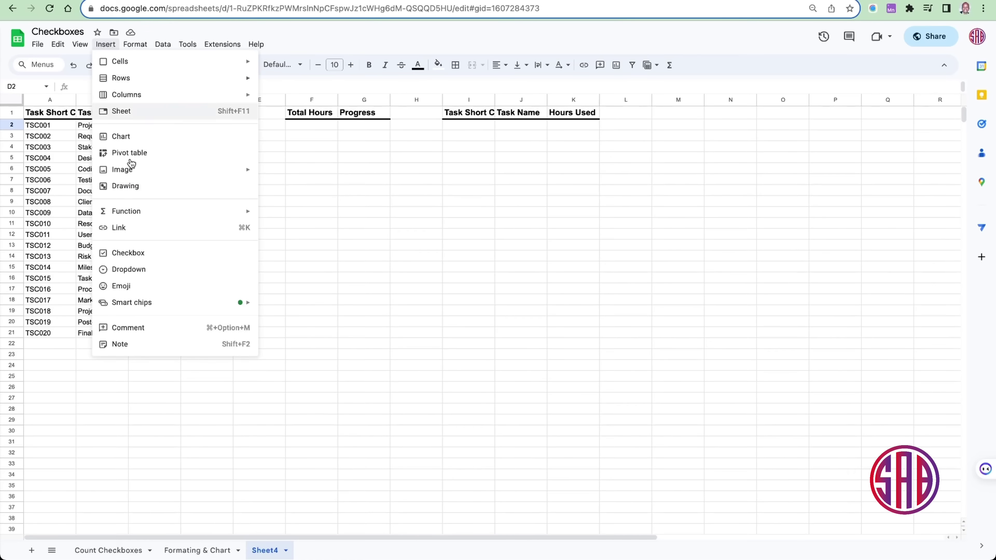
left_click(148, 253)
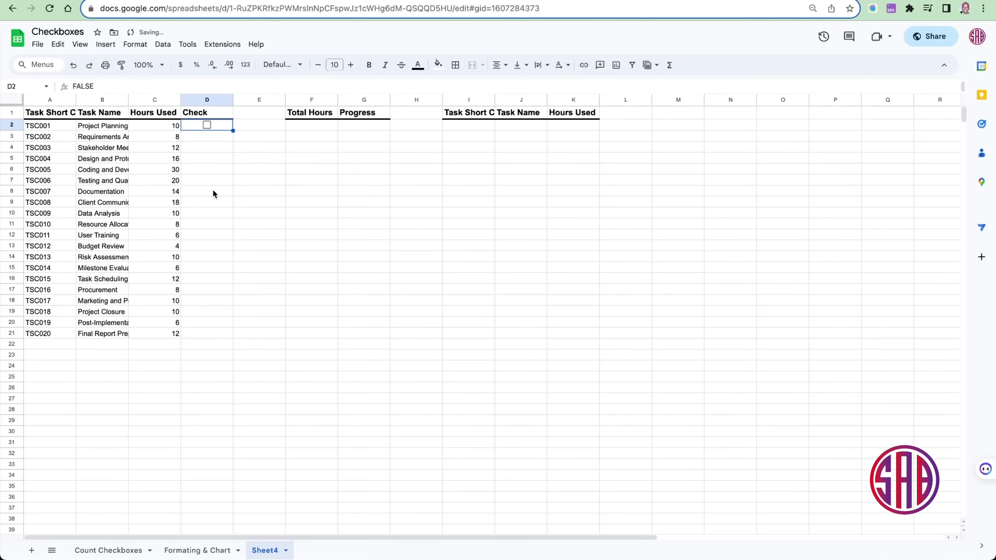
left_click(229, 156)
left_click(222, 126)
left_click_drag(233, 131, 232, 338)
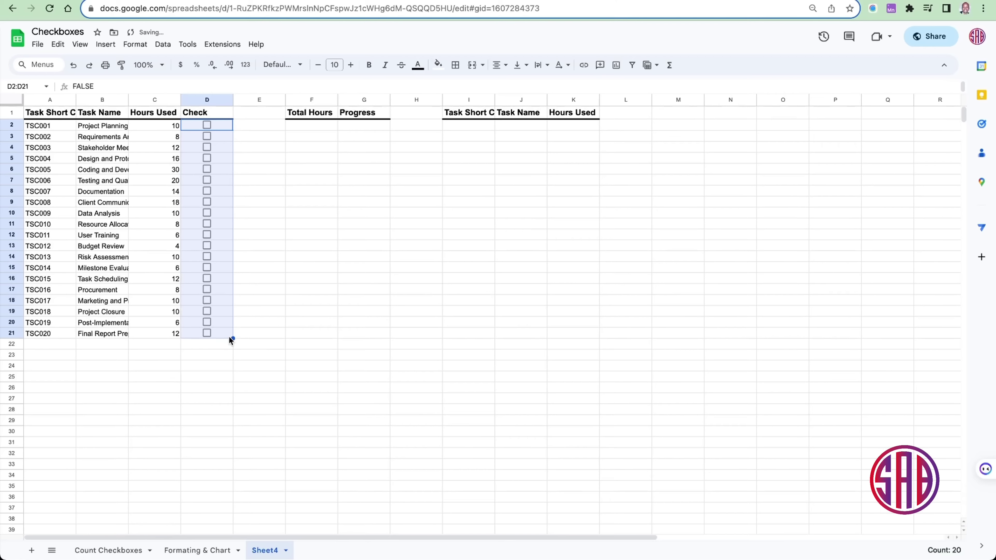
left_click(238, 171)
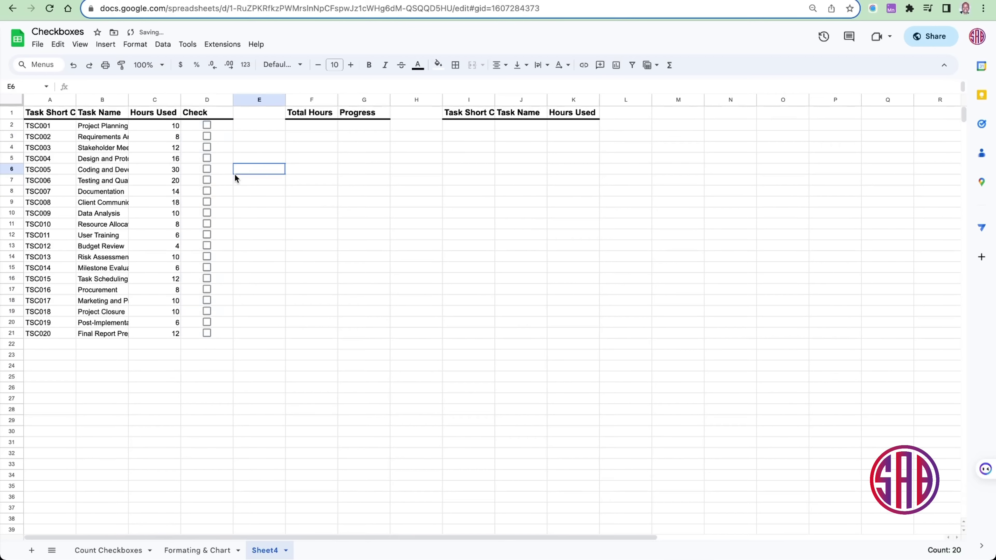
Step: Tick the checkbox for TSC004 in D5 and widen column B to fit the full task names
left_click(213, 128)
left_click(207, 158)
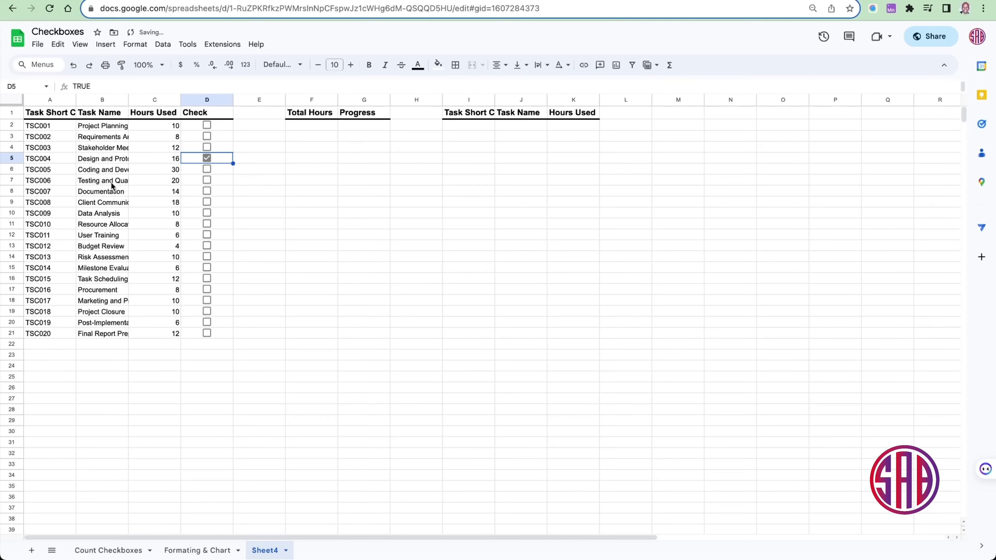
double_click(128, 100)
left_click(276, 146)
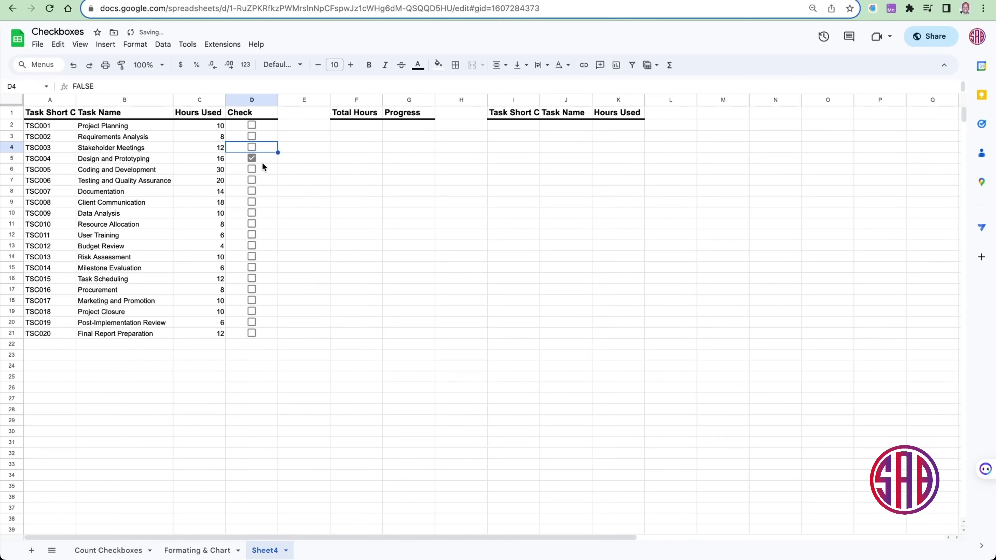
Step: Highlight the TSC004 row across A5:D5 and clear its checkbox in D5
left_click(251, 158)
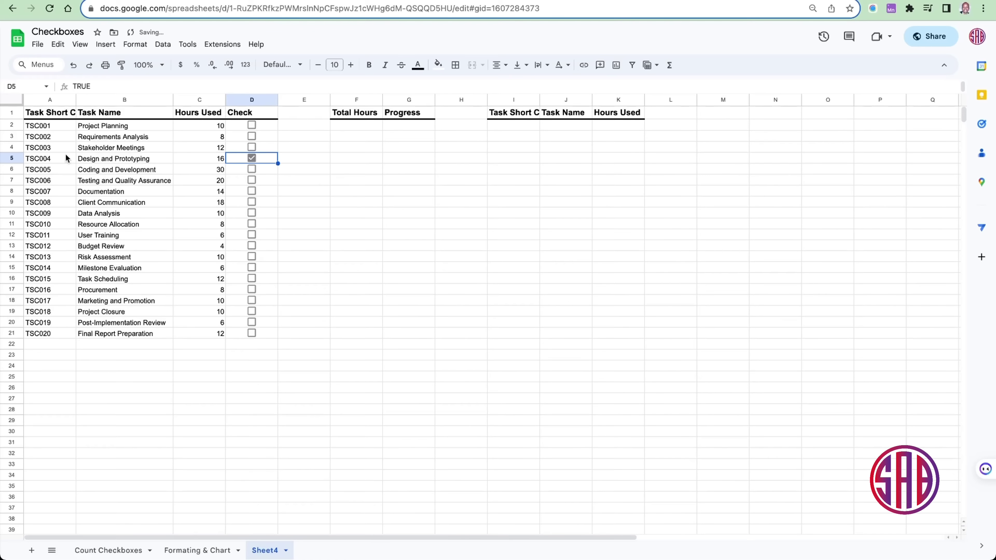
left_click_drag(39, 158, 240, 162)
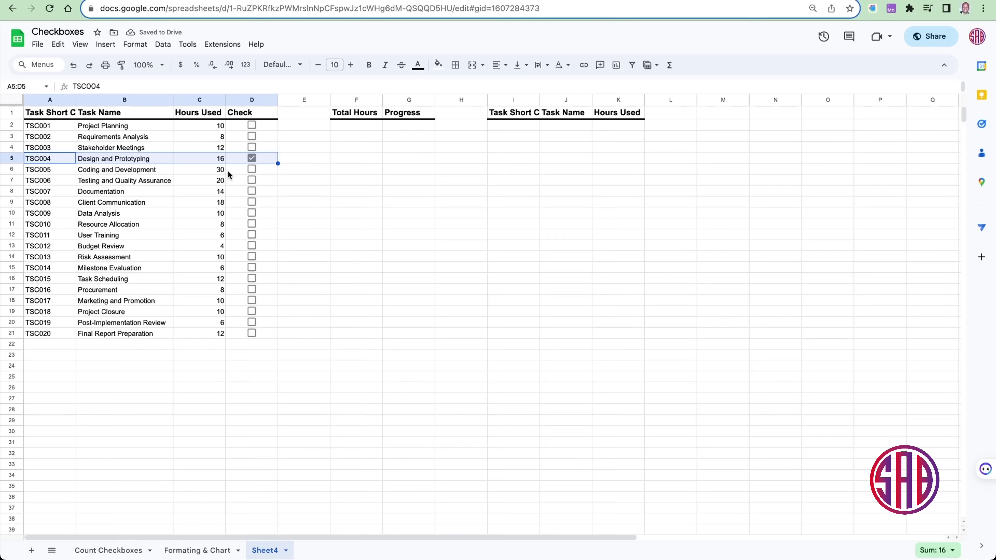
left_click(252, 159)
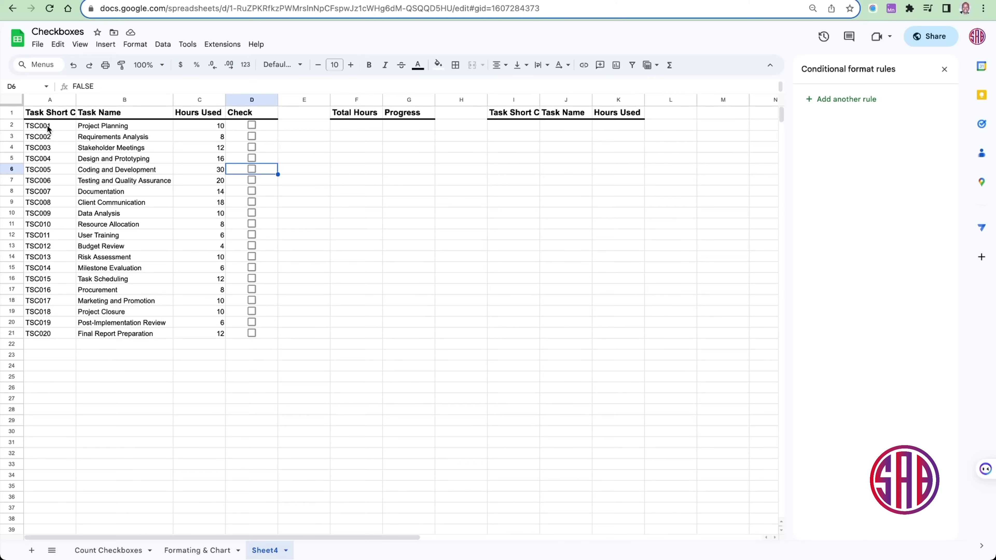
Step: Start a conditional formatting rule for the first task row A2:D2 with the condition "Custom formula is"
left_click_drag(49, 129, 256, 133)
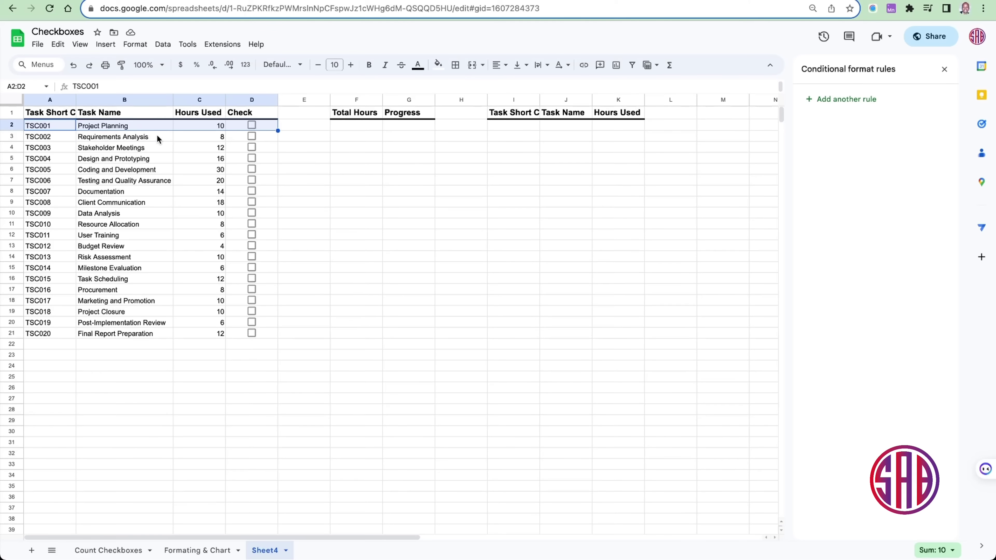
right_click(137, 126)
mouse_move(198, 446)
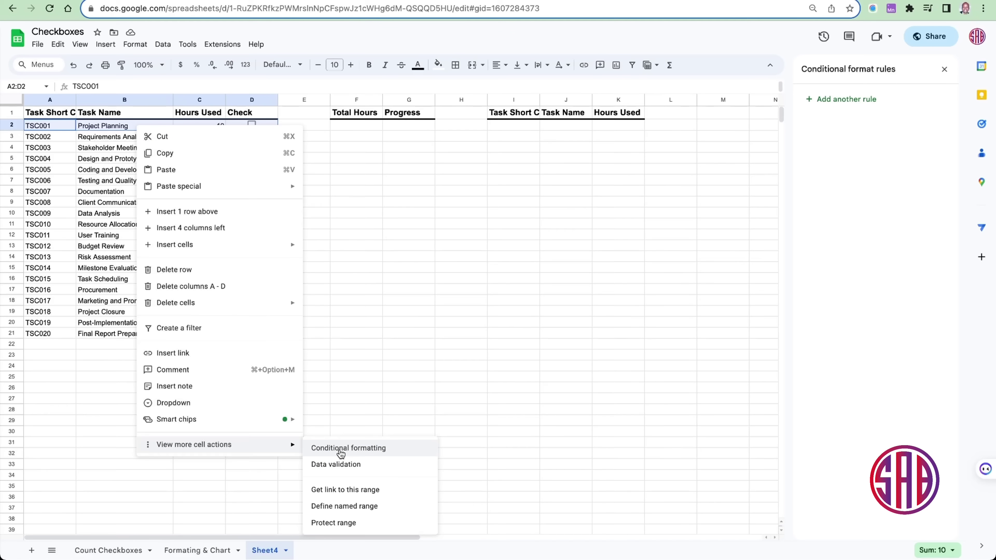
left_click(133, 46)
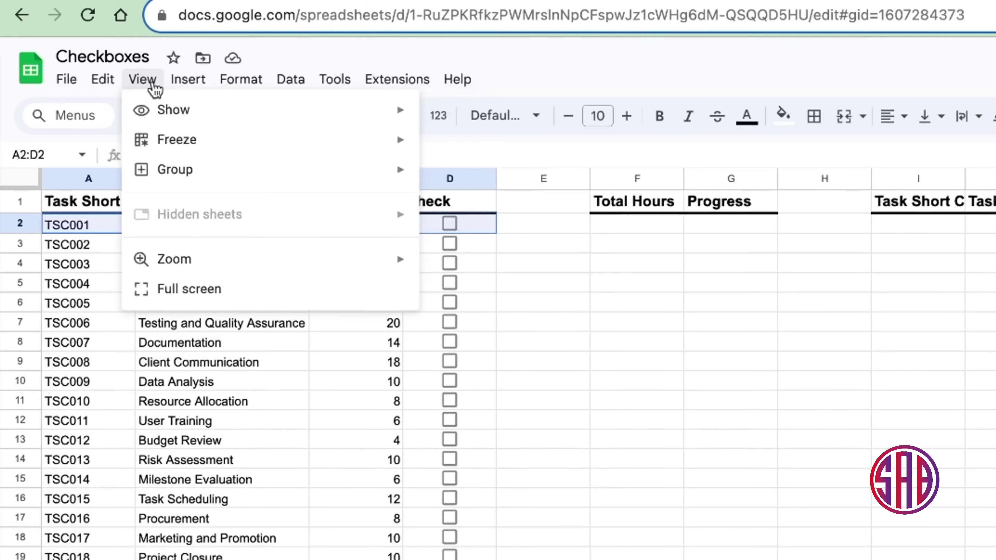
mouse_move(106, 47)
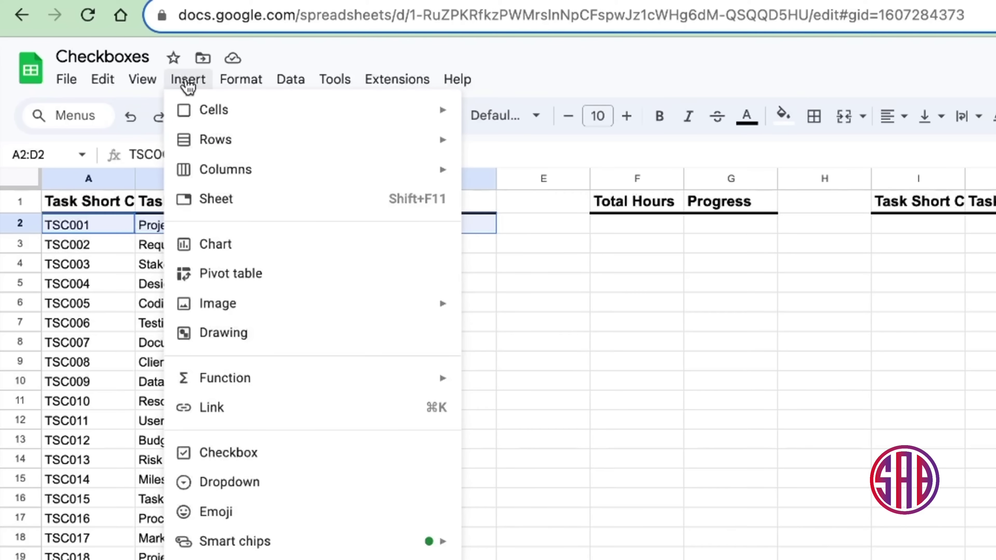
mouse_move(255, 85)
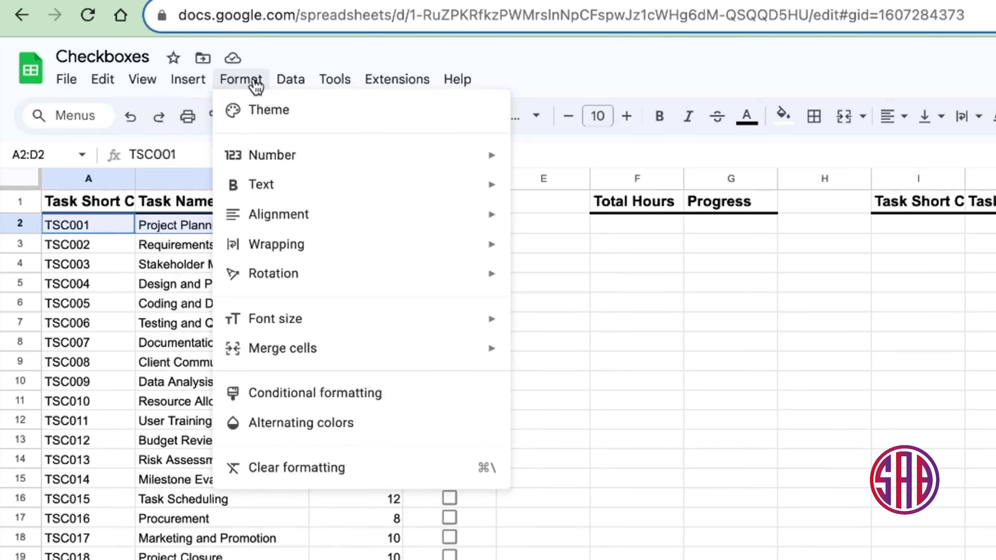
left_click(302, 394)
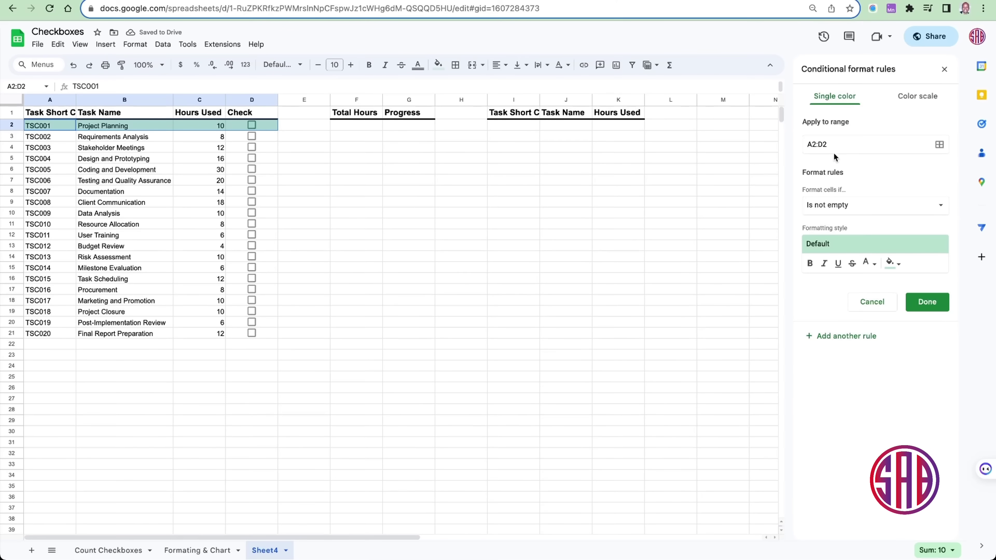
left_click(843, 210)
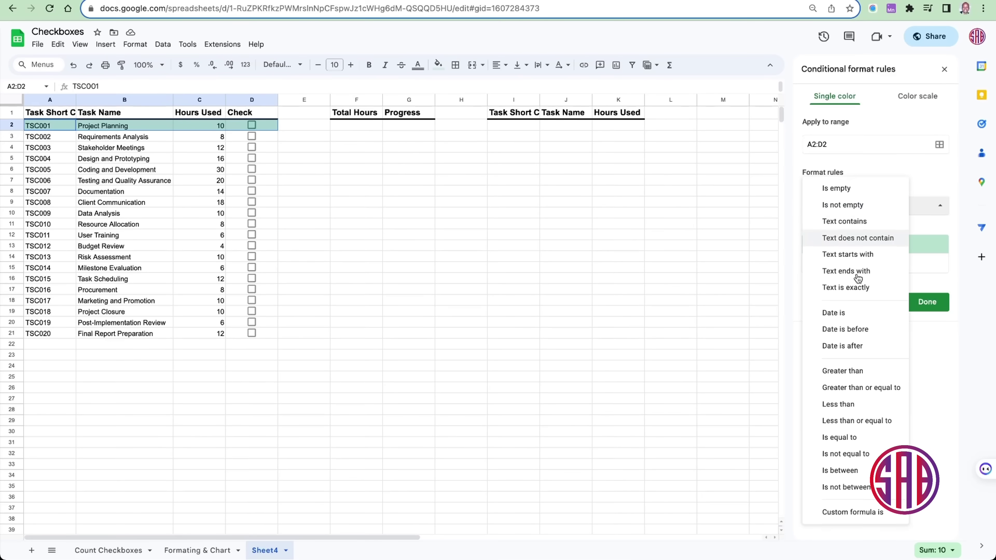
left_click(865, 521)
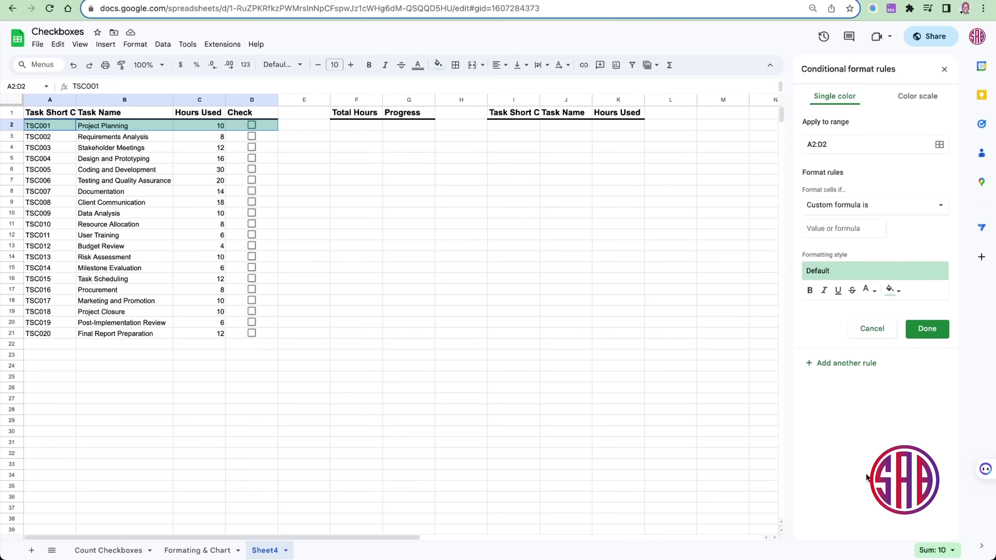
Step: Enter =if($D2,"true","False") as the rule's custom formula, with column D locked as absolute
left_click(825, 234)
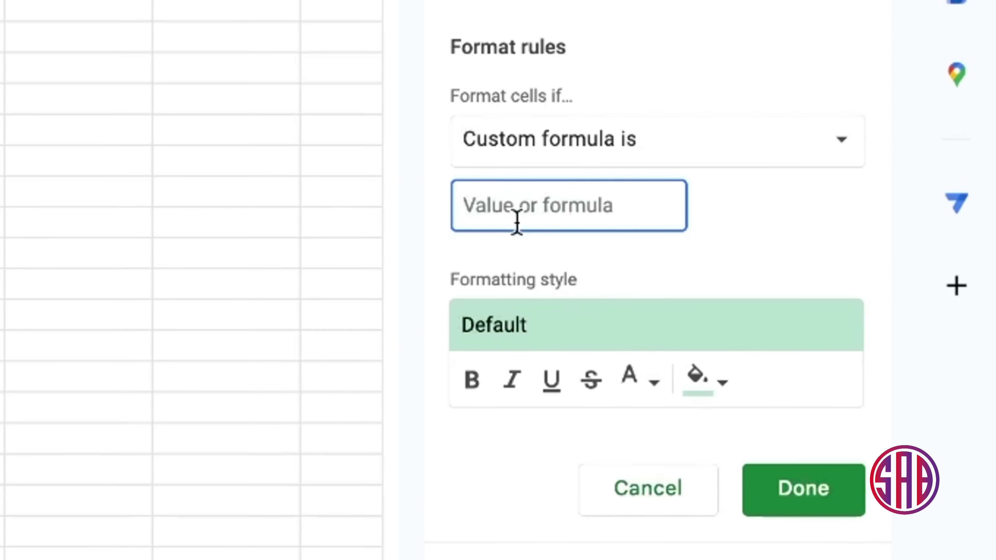
type("=")
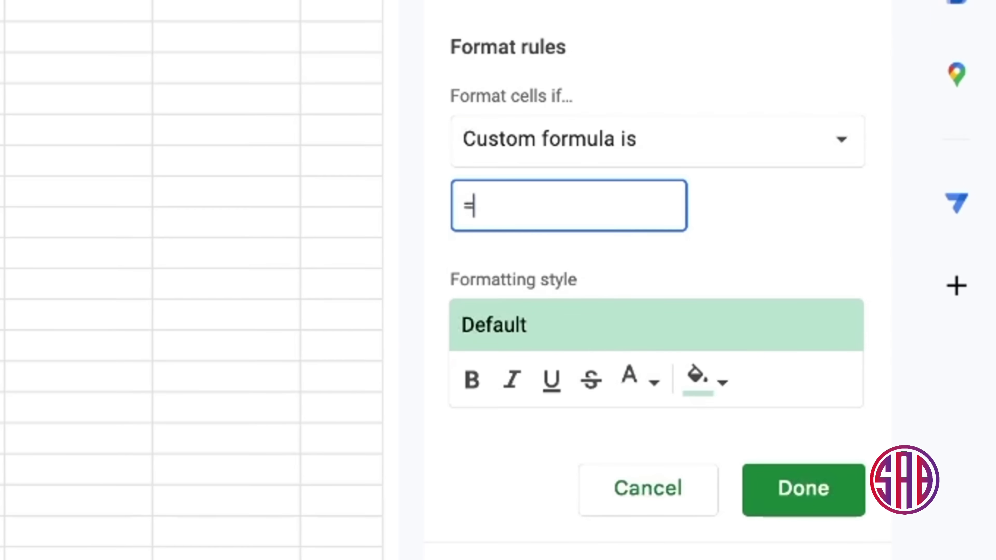
type("if(")
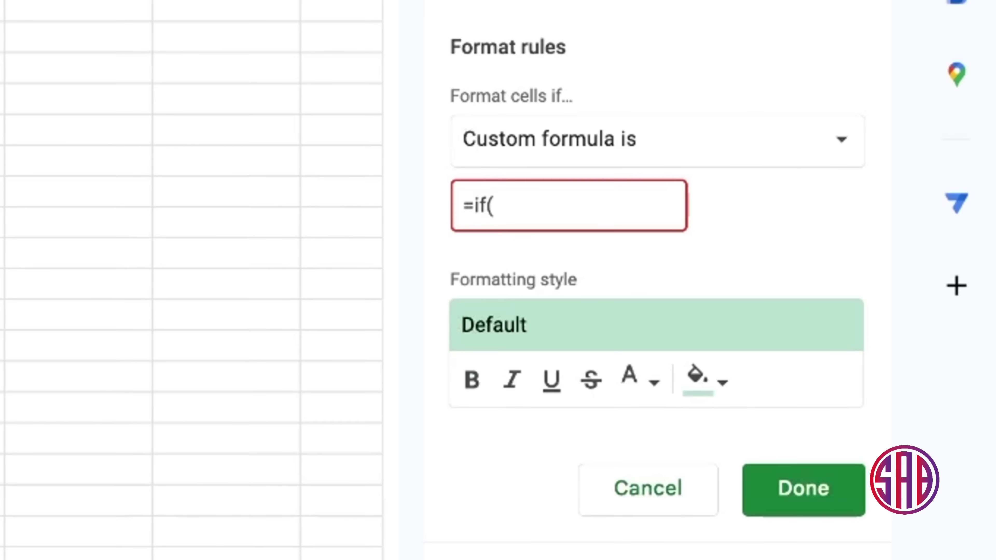
type("D2")
left_click(492, 205)
type("$")
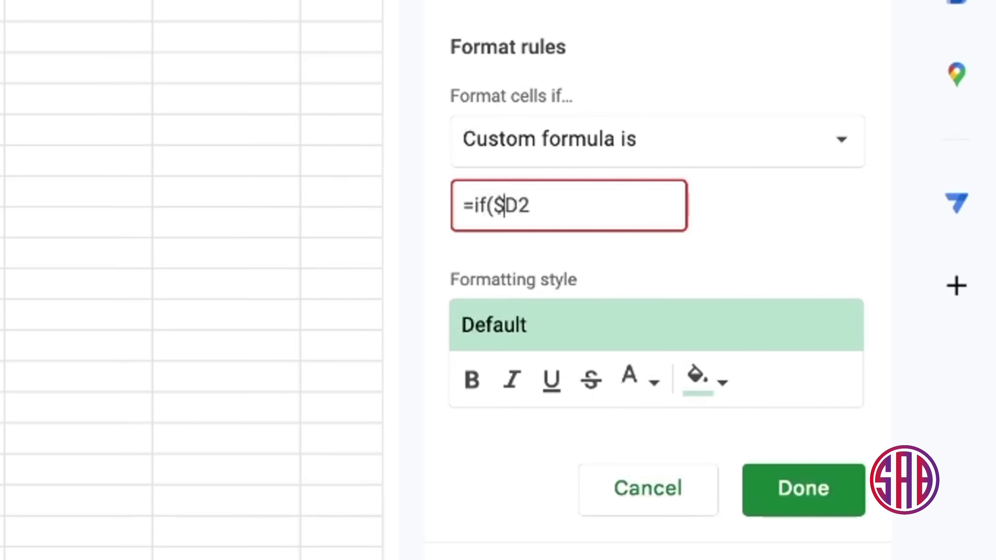
left_click(541, 206)
type(",\"true\"")
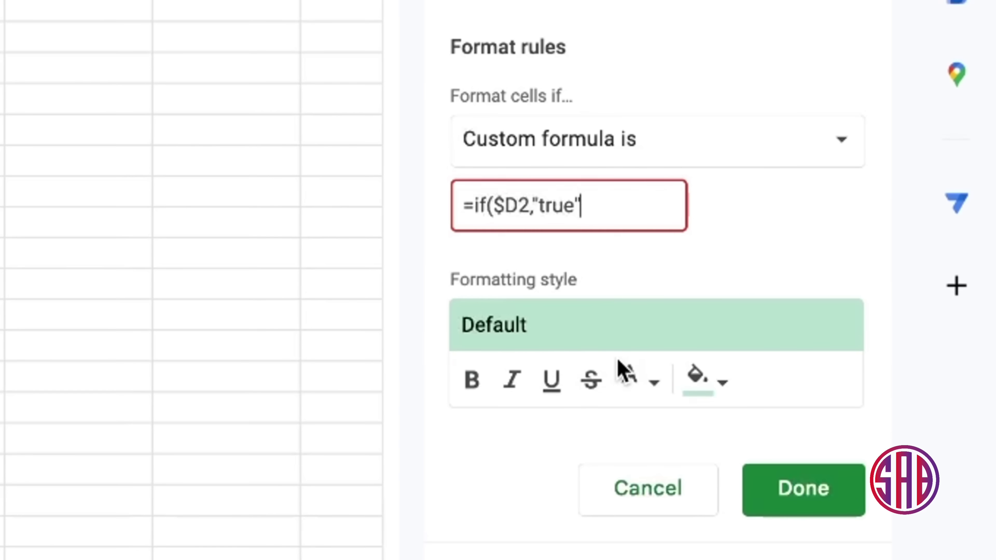
type(",\"False\"")
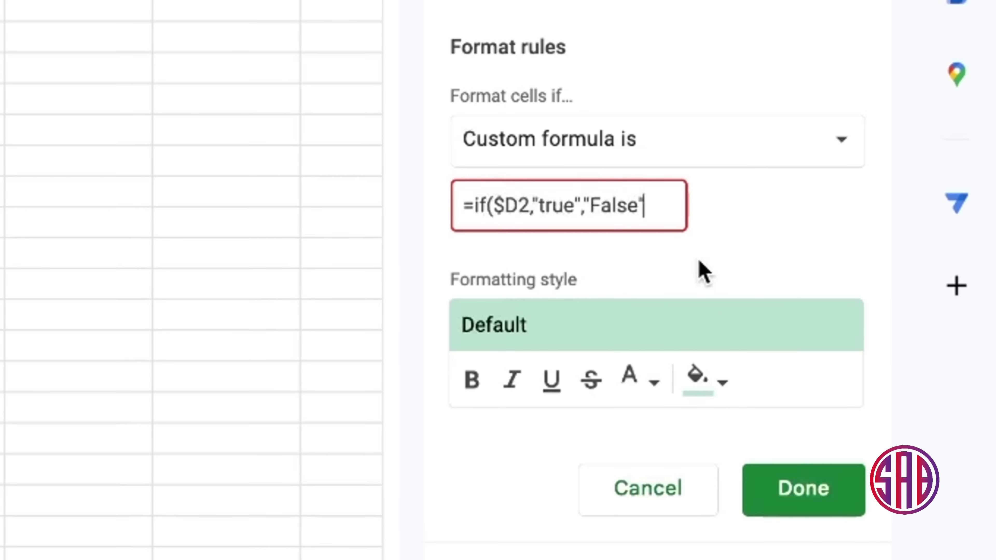
type(")")
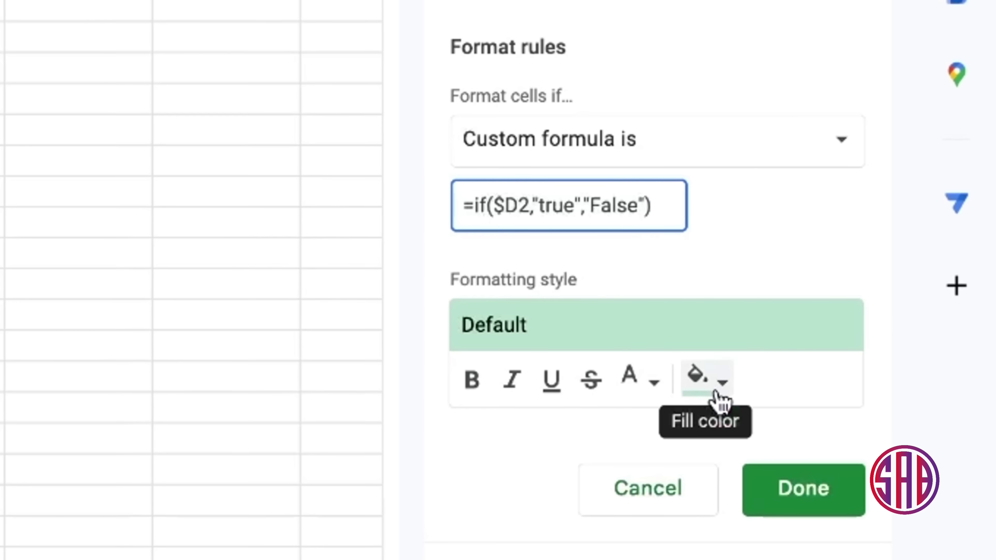
Step: Add strikethrough to the rule's default green style, save the rule, and tick the D2 checkbox to test it
left_click(715, 393)
left_click(716, 393)
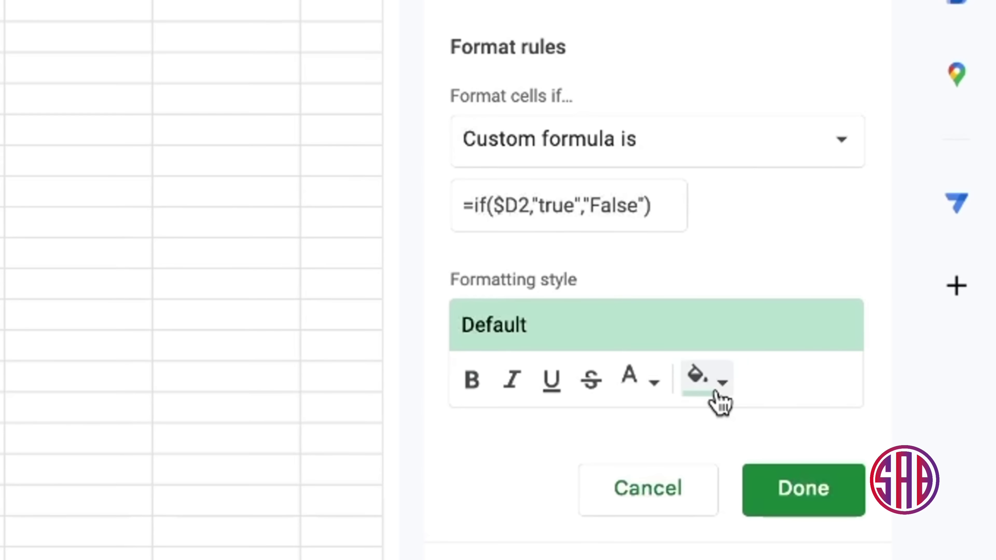
left_click(593, 382)
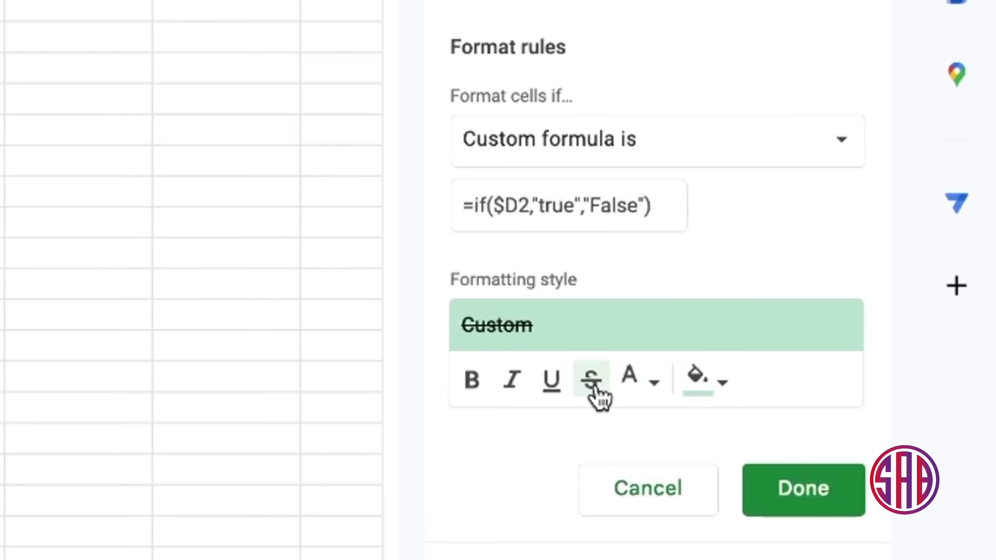
left_click(809, 510)
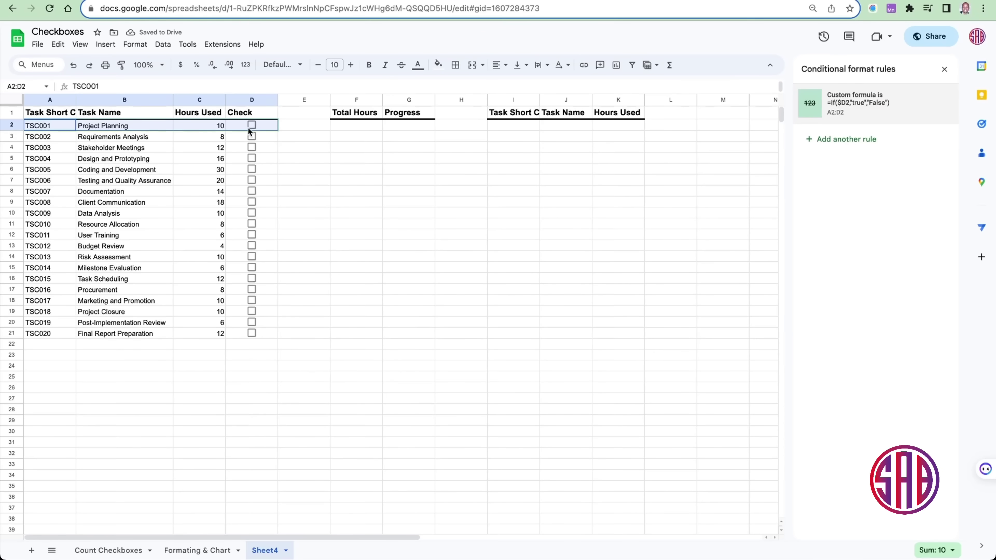
left_click(250, 126)
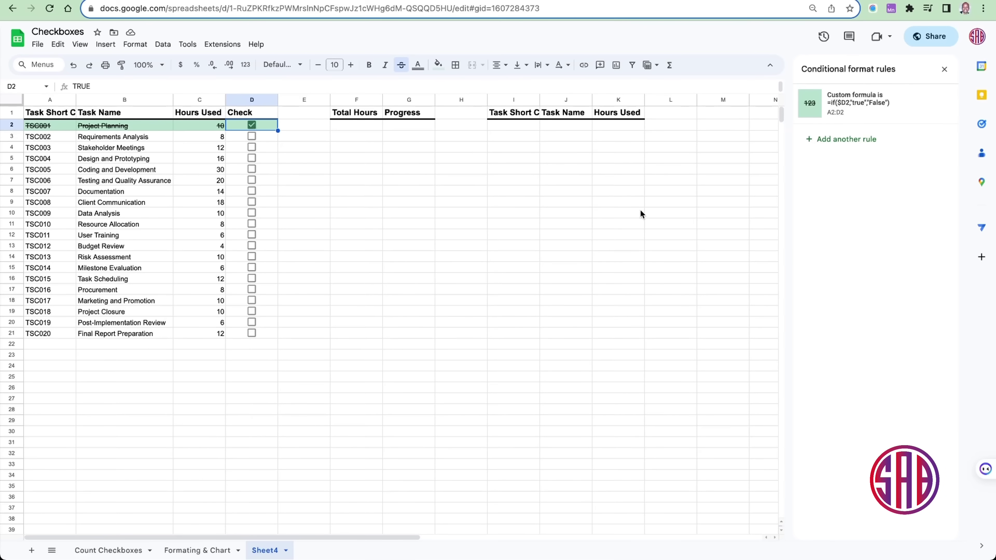
Step: Extend the conditional formatting rule's range to A2:D25, save it, and tick the Documentation checkbox in D8 to test it
left_click(870, 104)
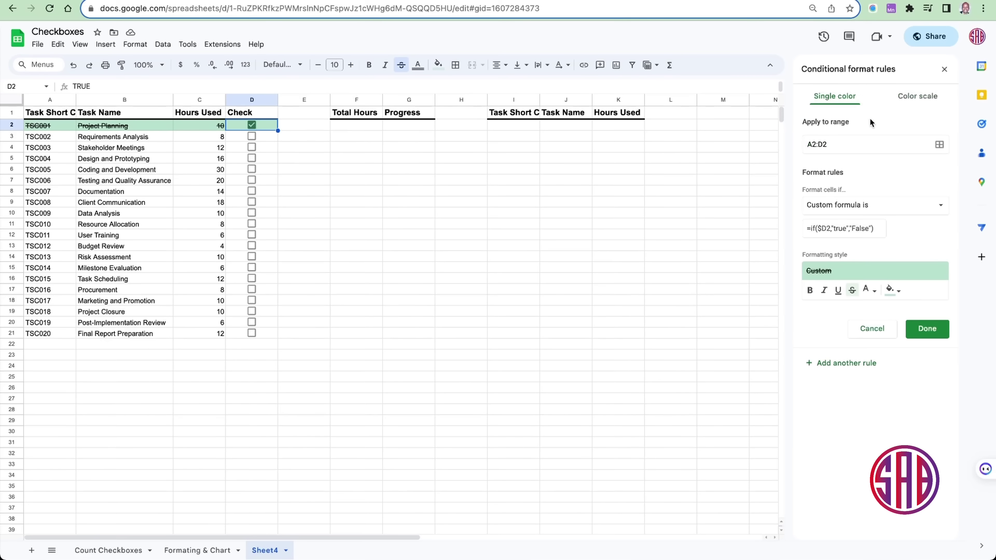
left_click(833, 146)
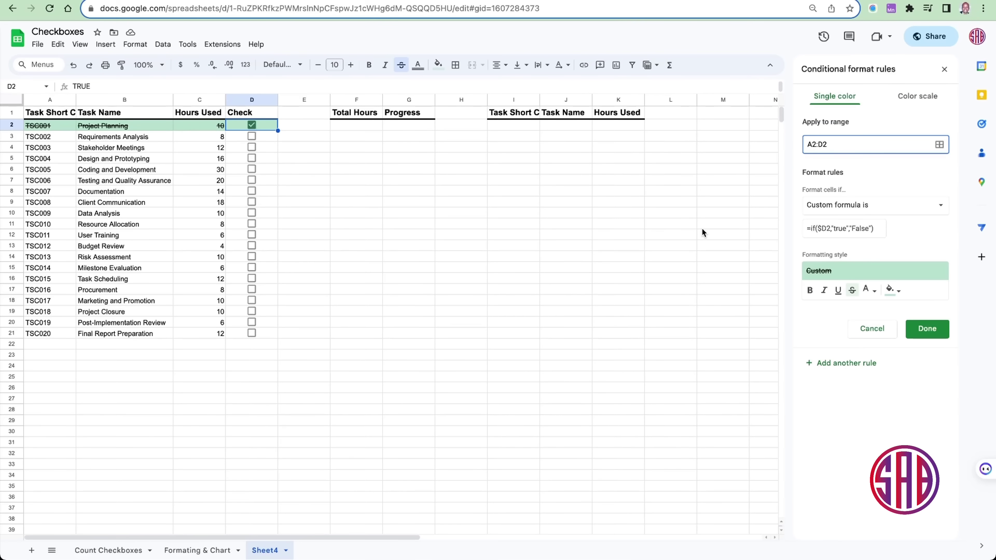
left_click(939, 144)
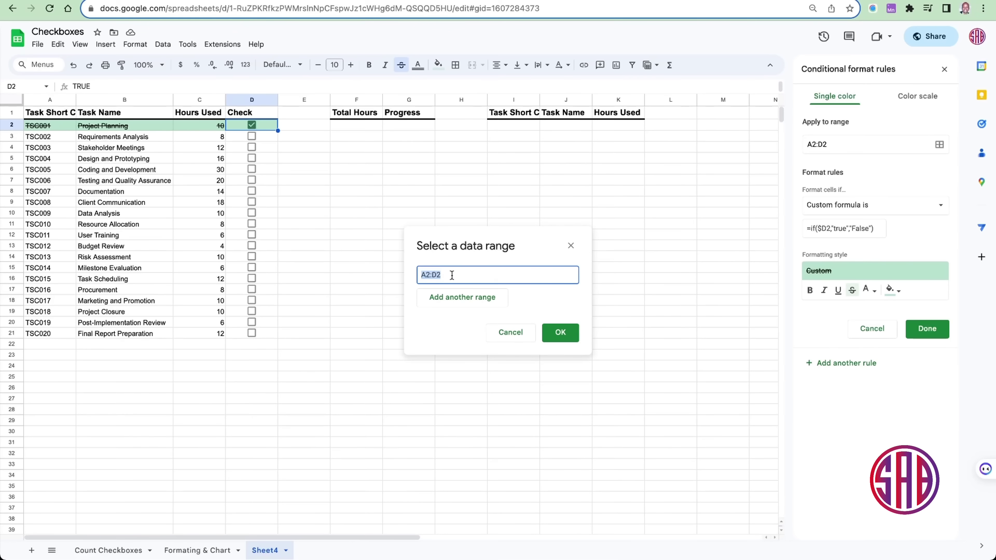
left_click_drag(54, 123, 259, 378)
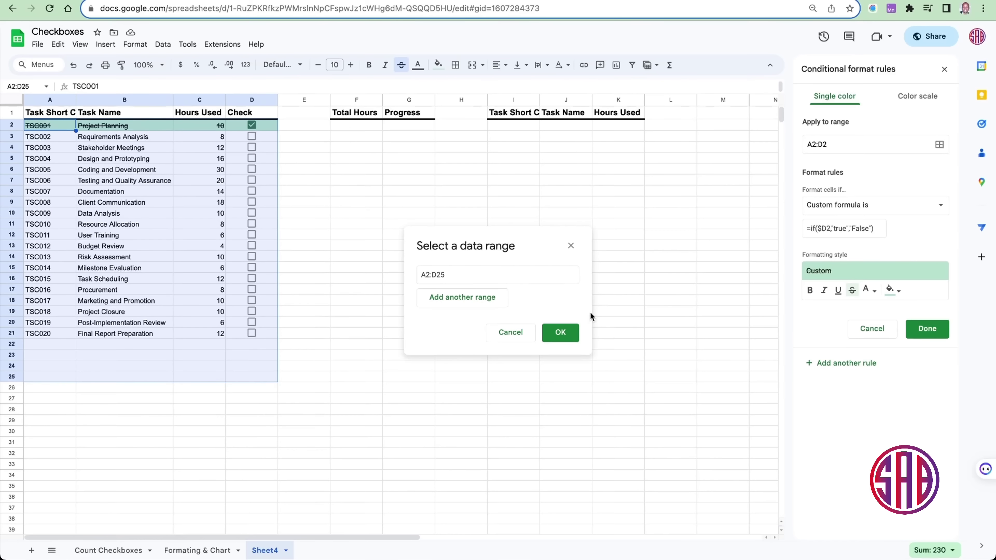
left_click(560, 332)
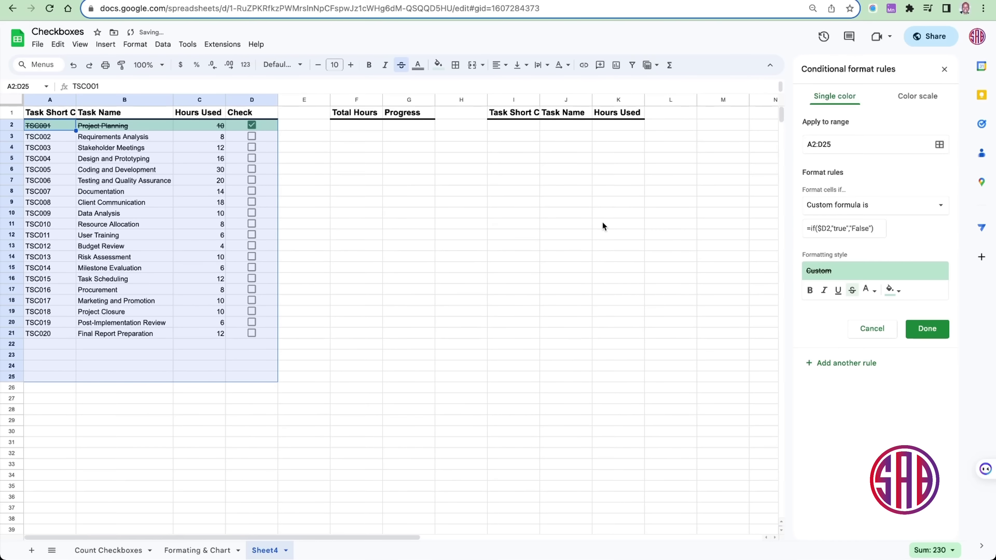
left_click(916, 328)
left_click(252, 192)
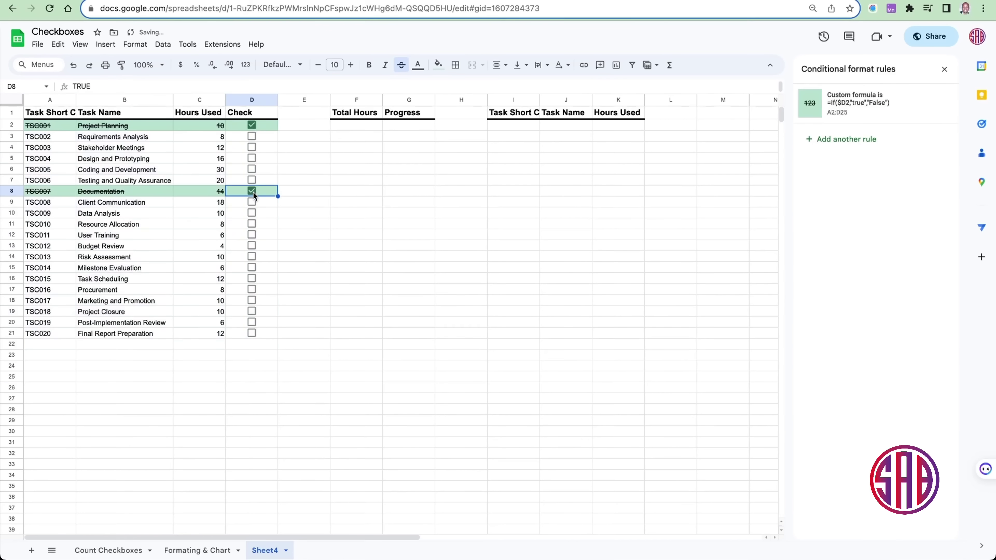
Step: Tick the User Training and Procurement checkboxes to test the conditional formatting on more rows
left_click(252, 235)
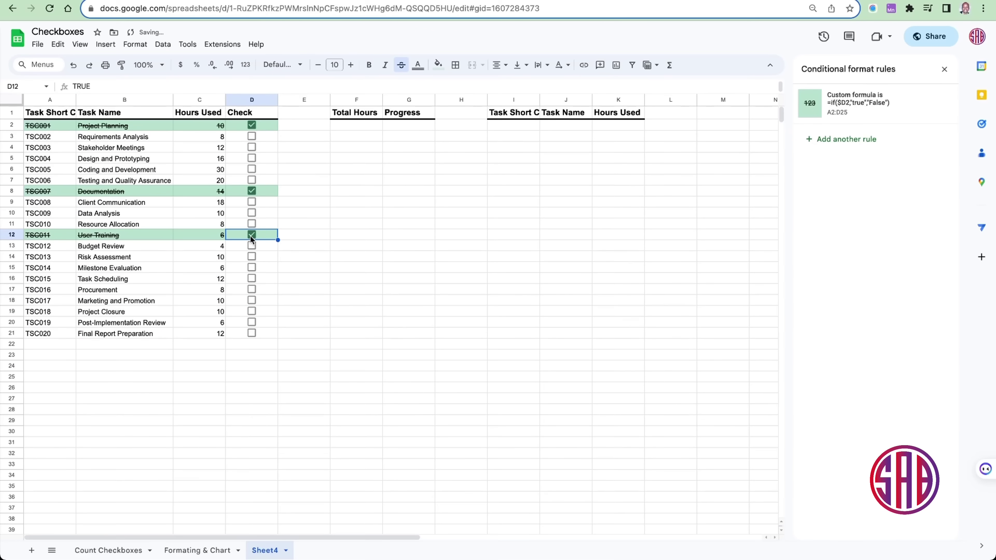
left_click(251, 290)
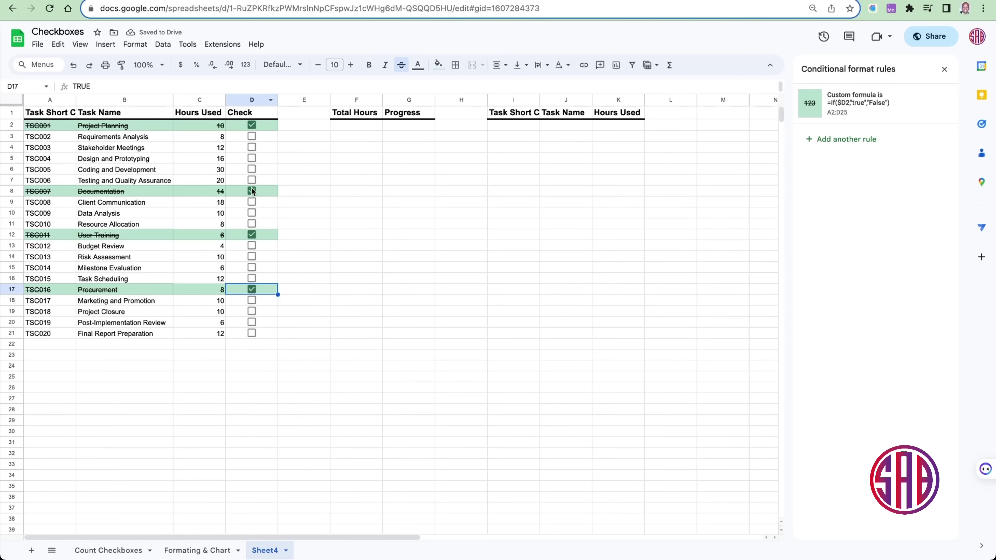
Step: Enter =SUMIF(D2:D,true,C2:C) in F2 under Total Hours to sum the hours of the checked tasks
left_click(356, 126)
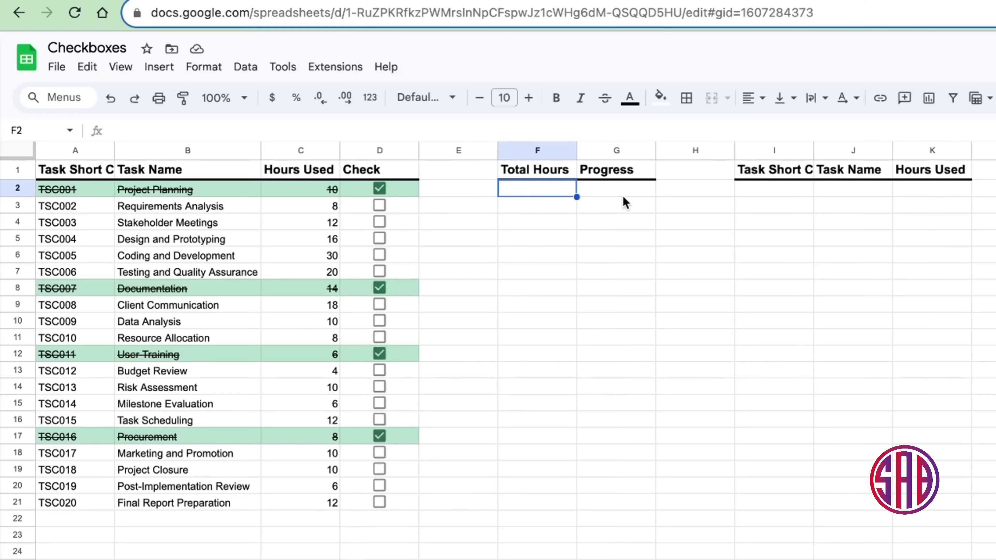
type("=")
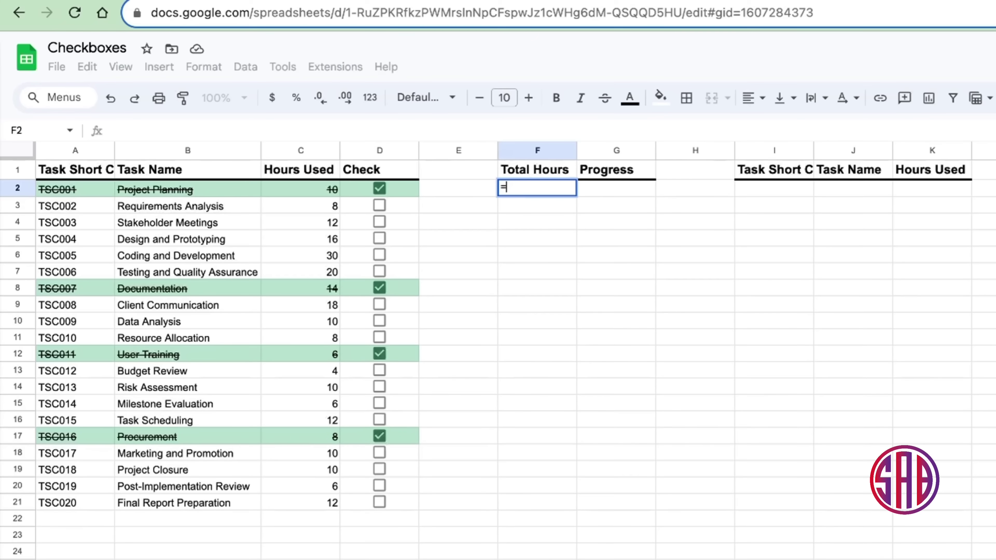
type("sumif")
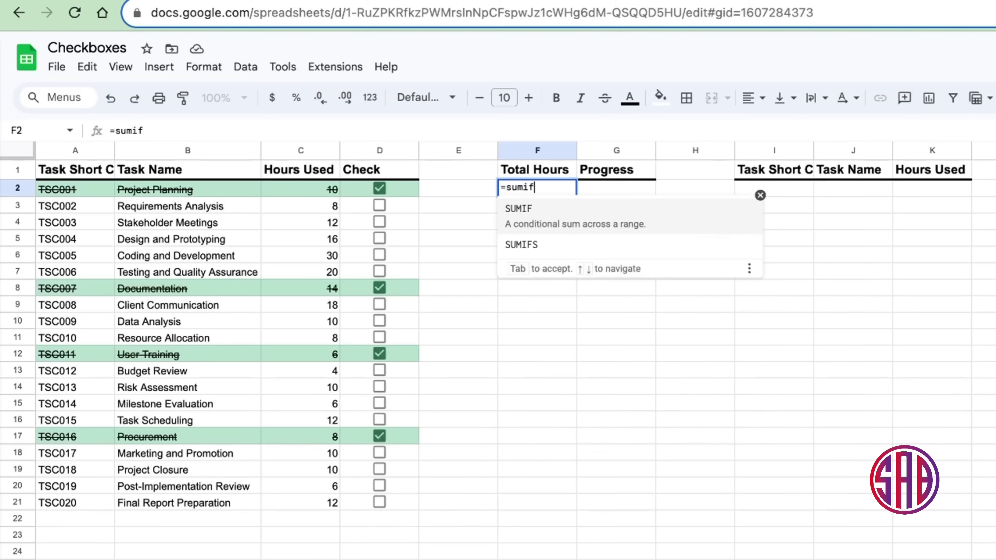
key("Tab")
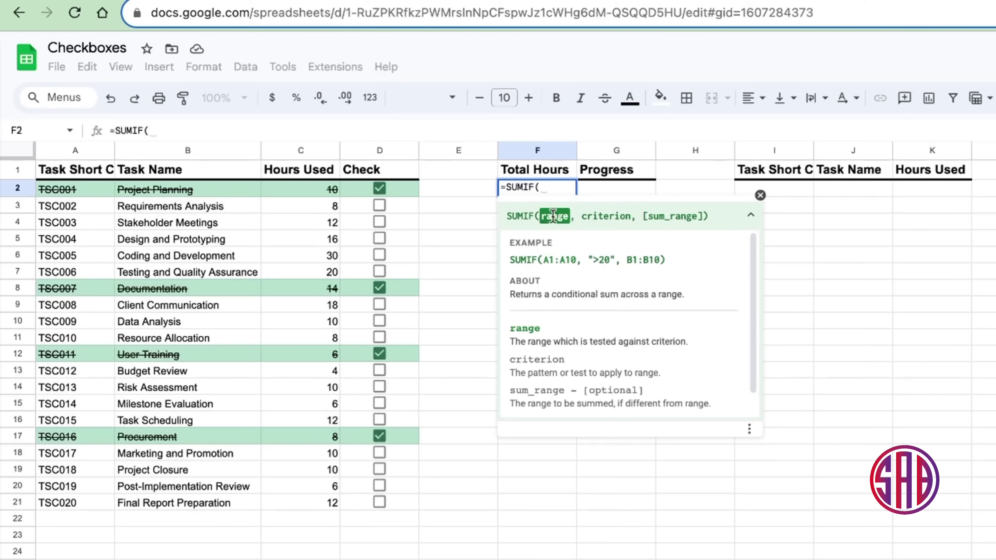
left_click_drag(408, 192, 421, 434)
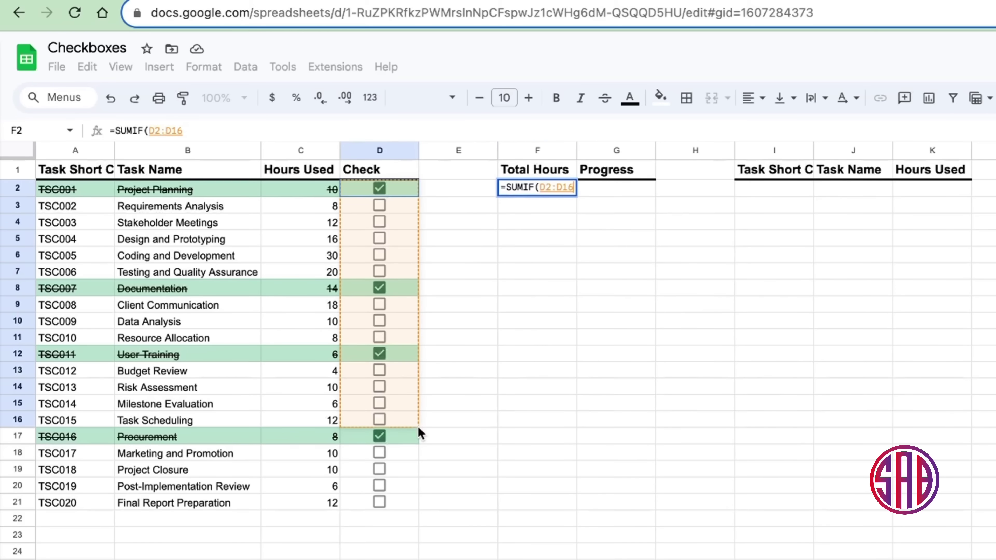
key("BackSpace")
key("BackSpace")
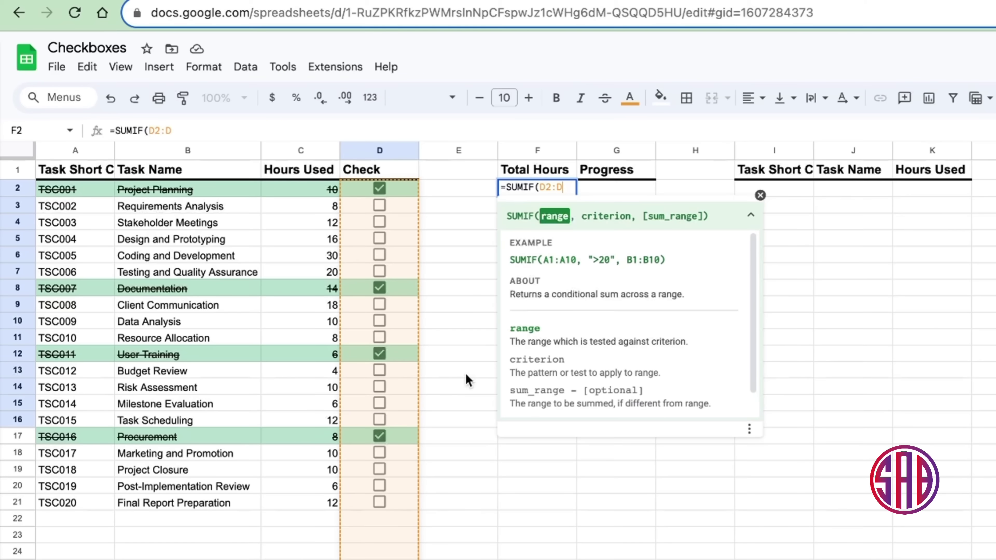
type(",")
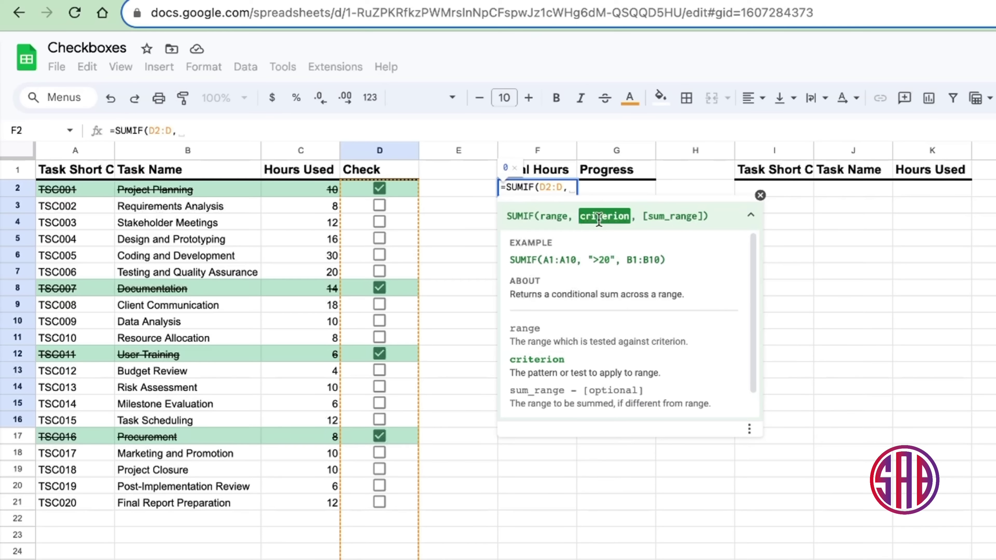
type("true")
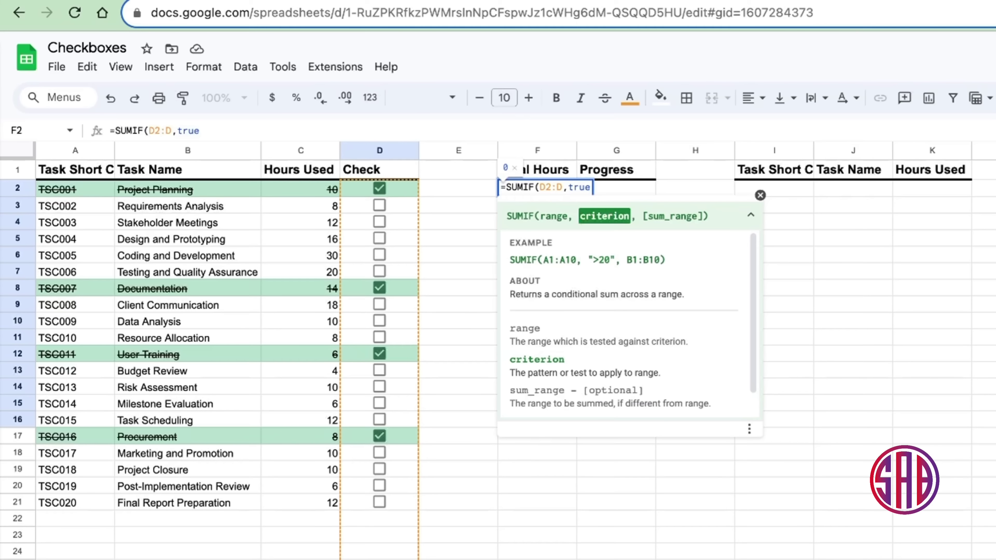
type(",")
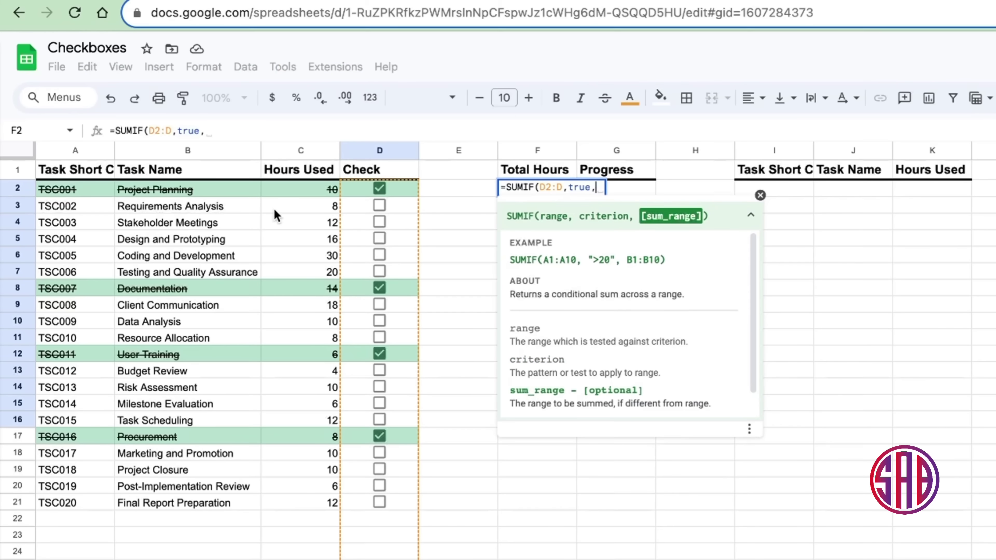
left_click_drag(312, 189, 311, 302)
key("BackSpace")
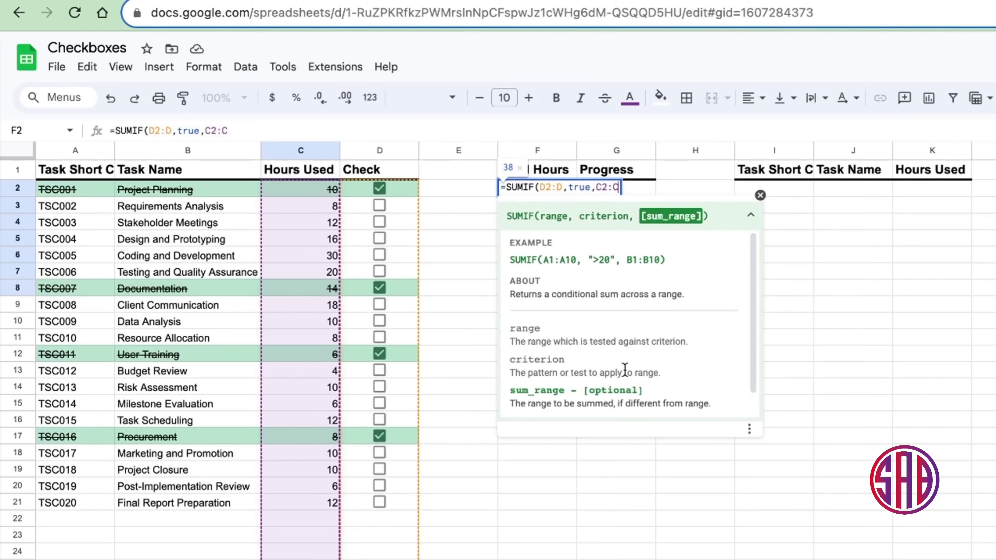
type(")")
key("Return")
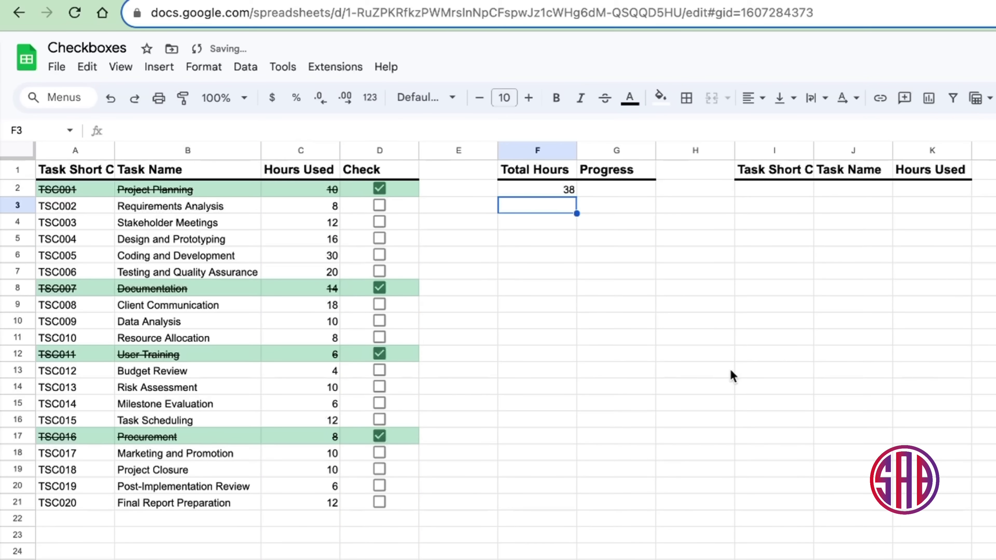
Step: Test the hours total by ticking Marketing and Promotion, ticking Task Scheduling, and unticking Marketing and Promotion again
left_click(569, 193)
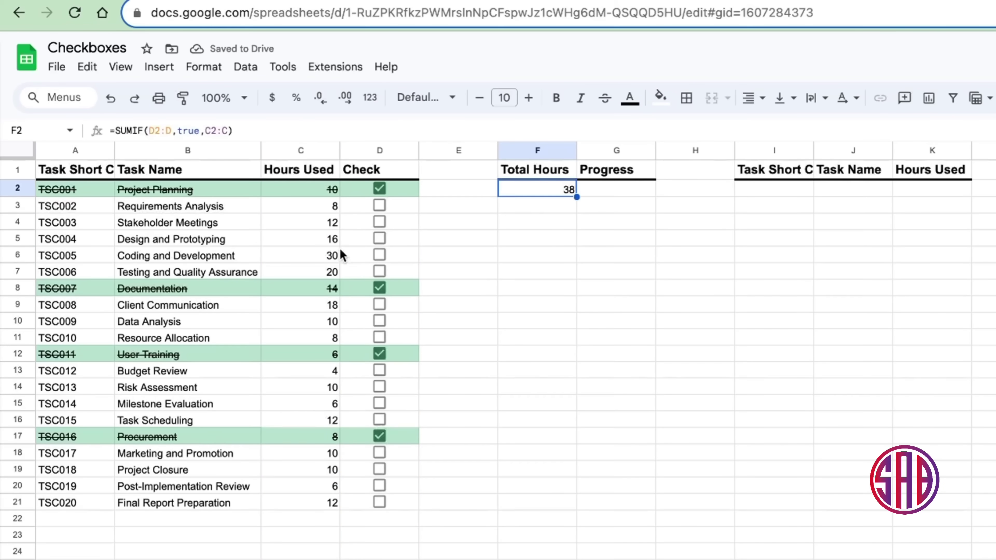
left_click(379, 452)
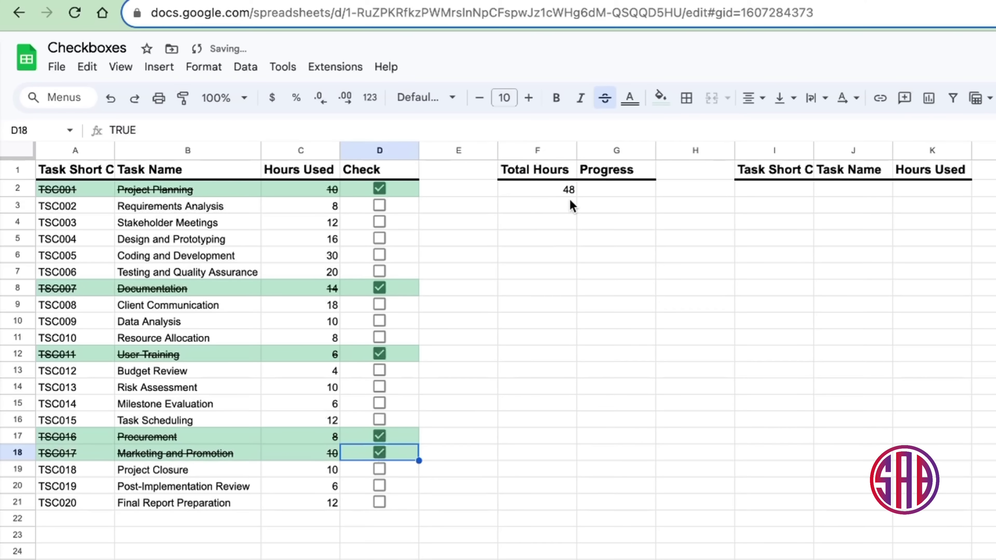
left_click(380, 421)
left_click(379, 452)
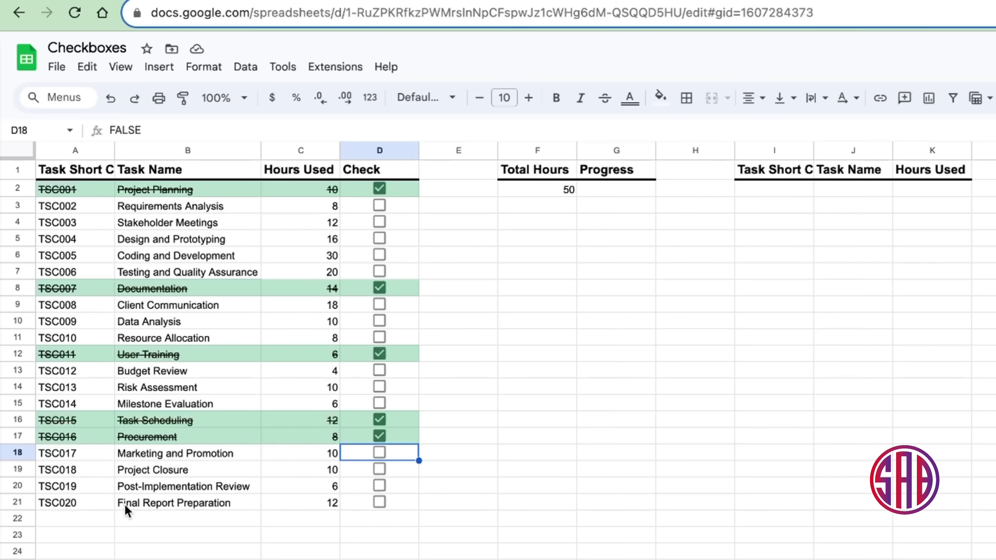
Step: Enter =COUNTIF(D2:D,true) in G2 under Progress to count the checked tasks
left_click(619, 192)
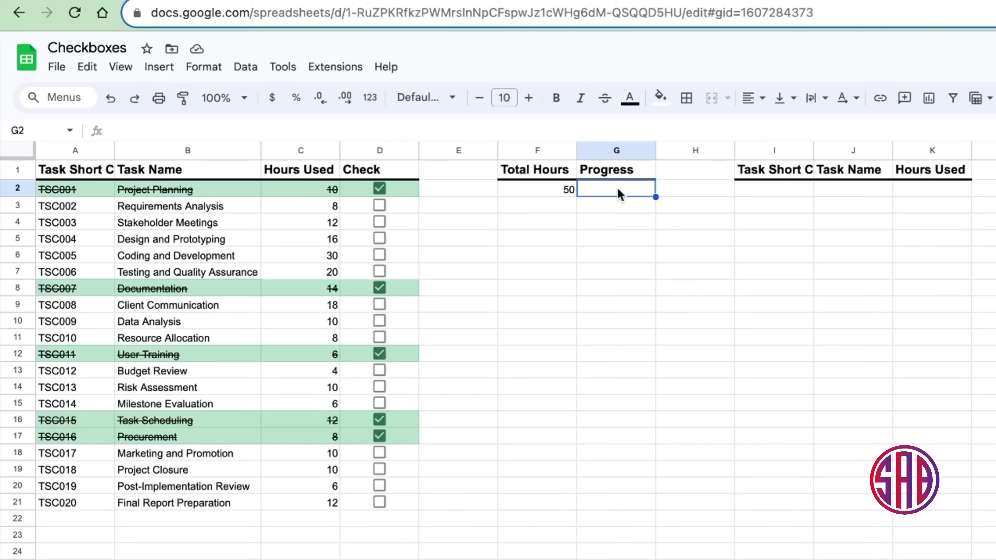
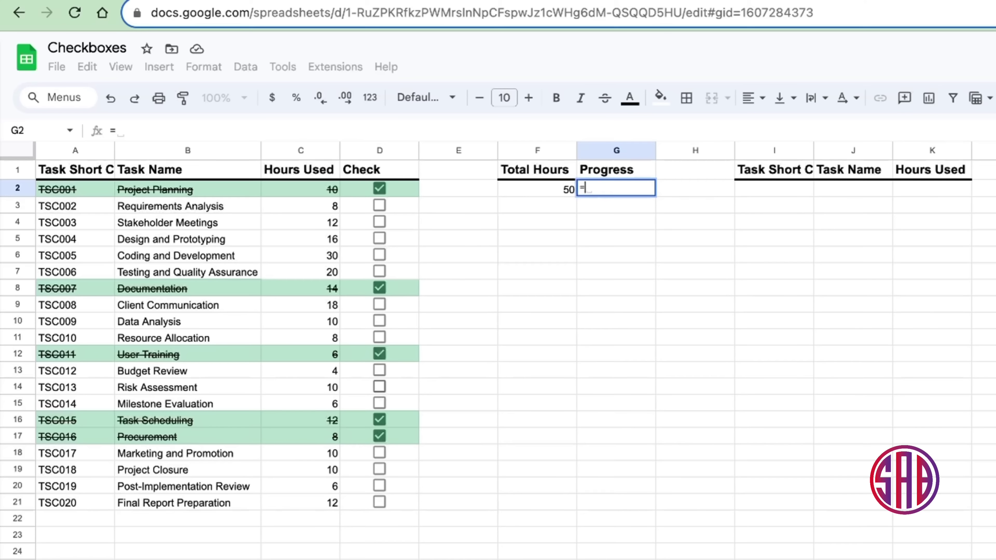
type("coun")
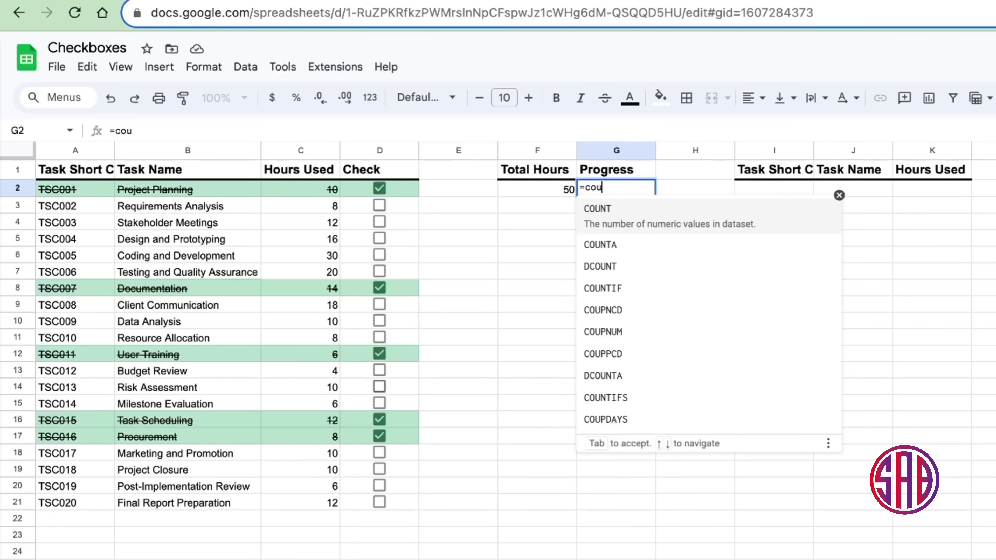
key("Down")
key("Down")
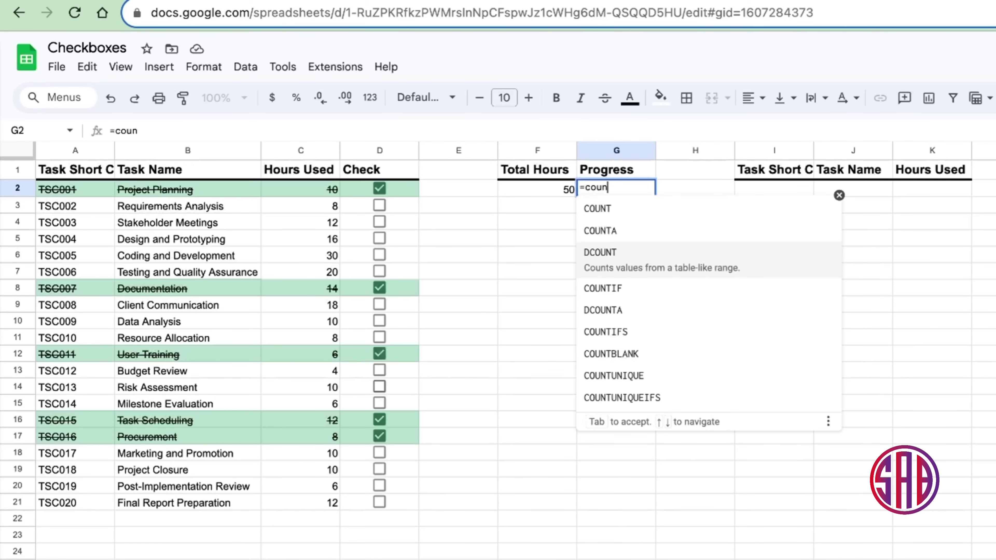
key("Down")
key("Tab")
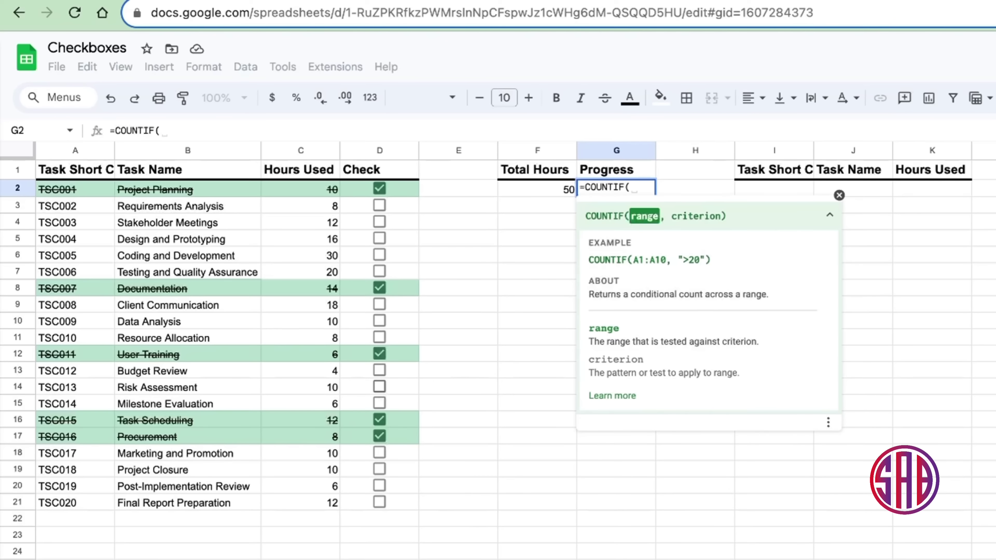
left_click_drag(406, 192, 392, 345)
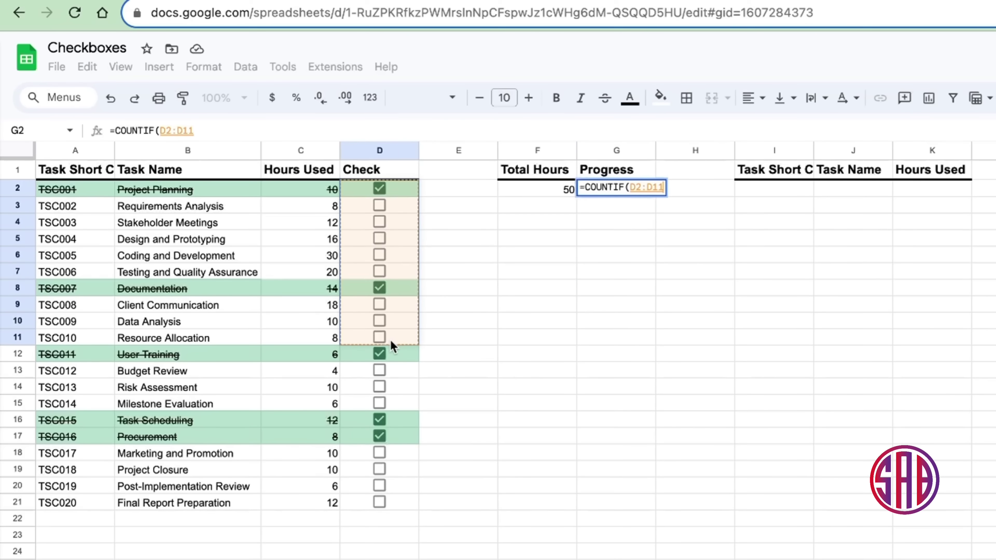
key("BackSpace")
key("BackSpace")
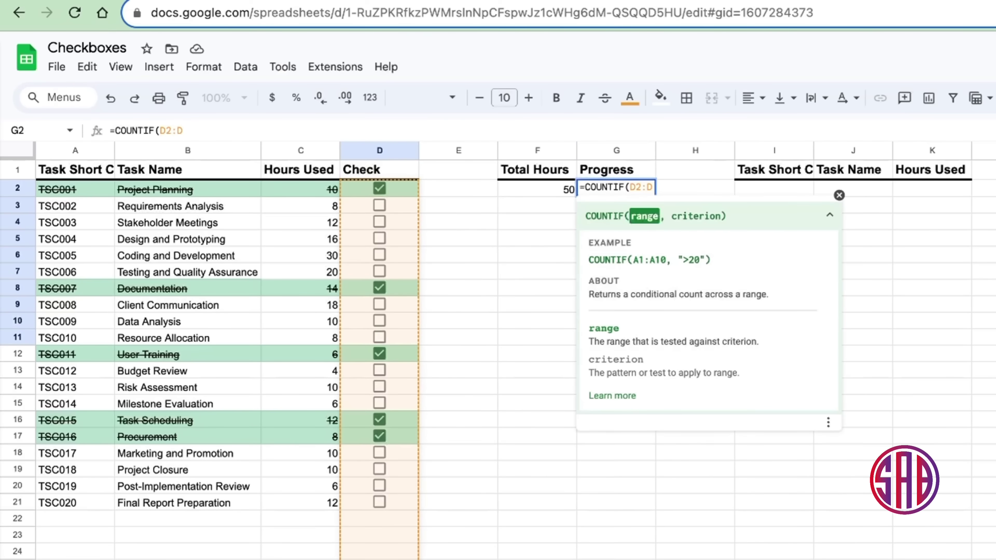
type(",")
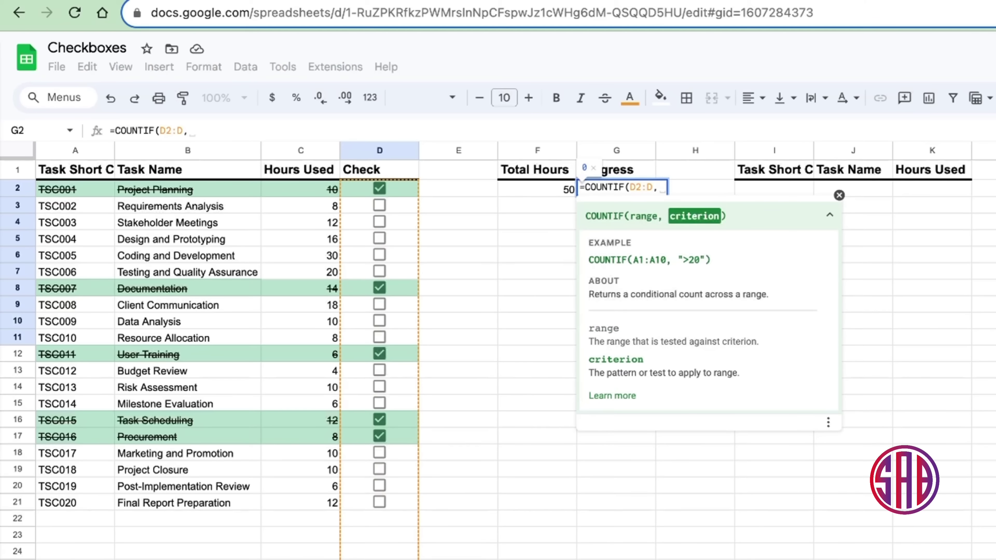
type("true")
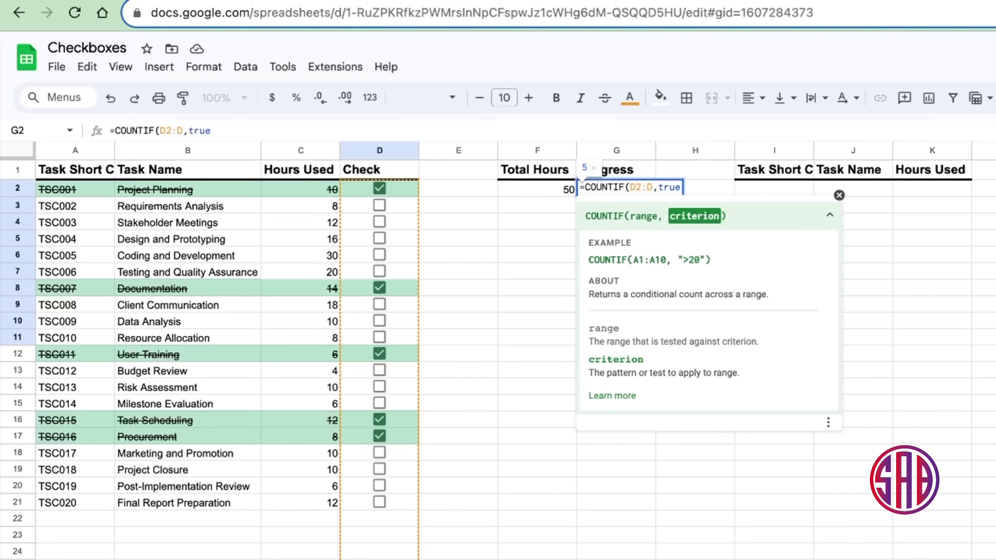
type(")")
key("Return")
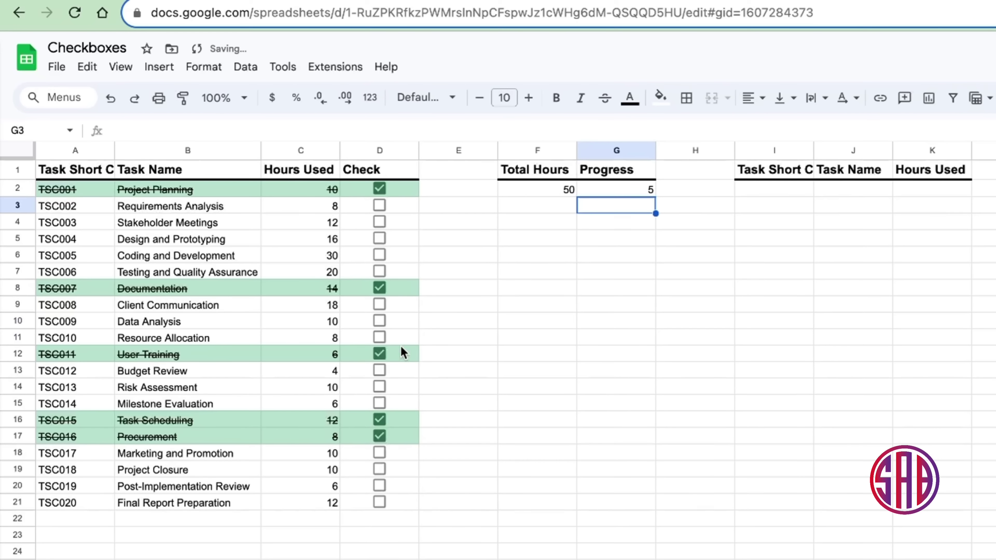
Step: Extend the G2 formula with /COUNTA(A2:A) to divide the checked count by the number of tasks
left_click(640, 192)
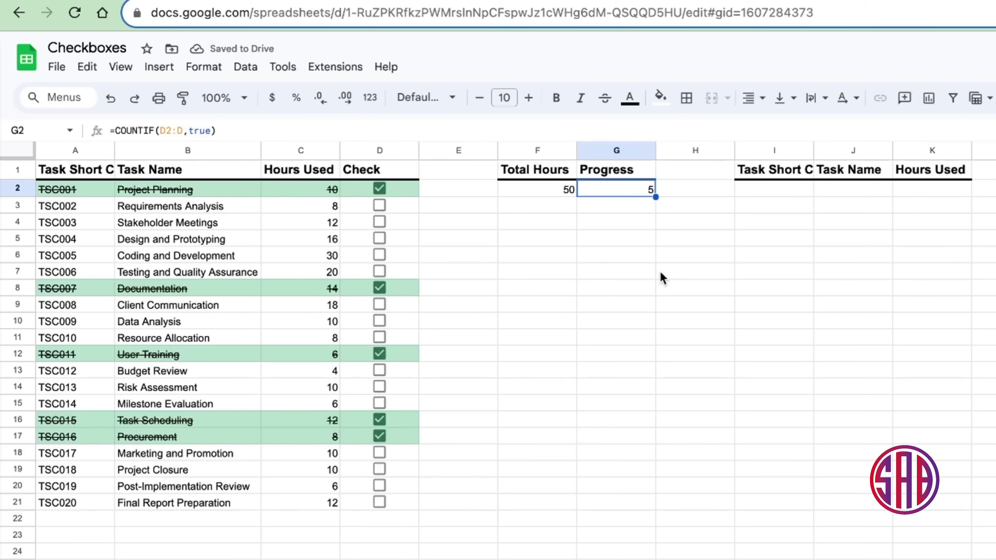
left_click(253, 127)
type("/count")
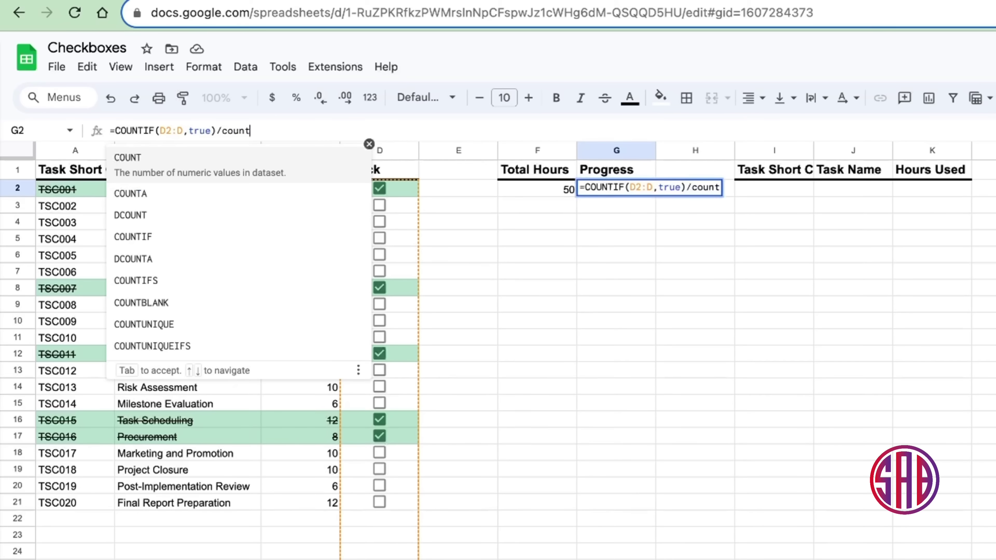
type("a")
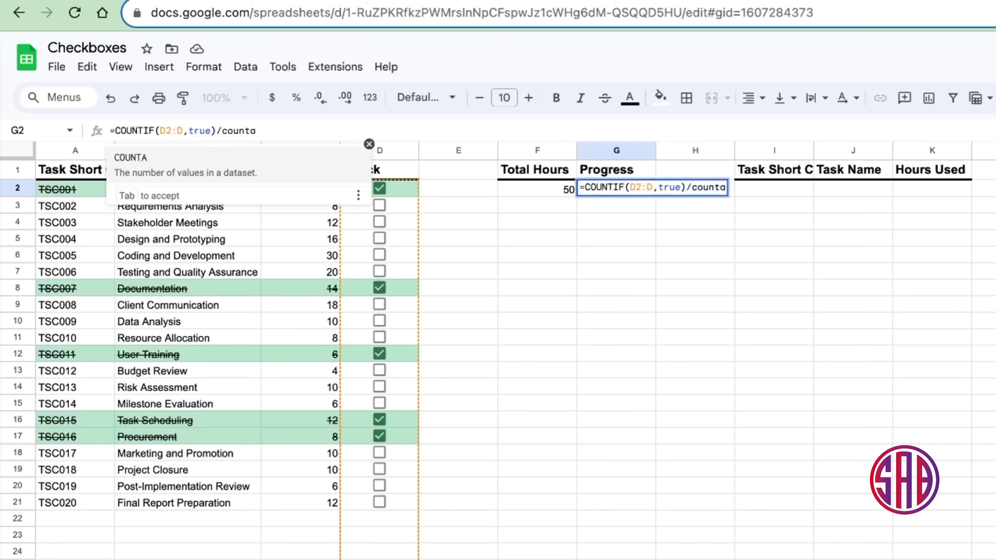
key("Tab")
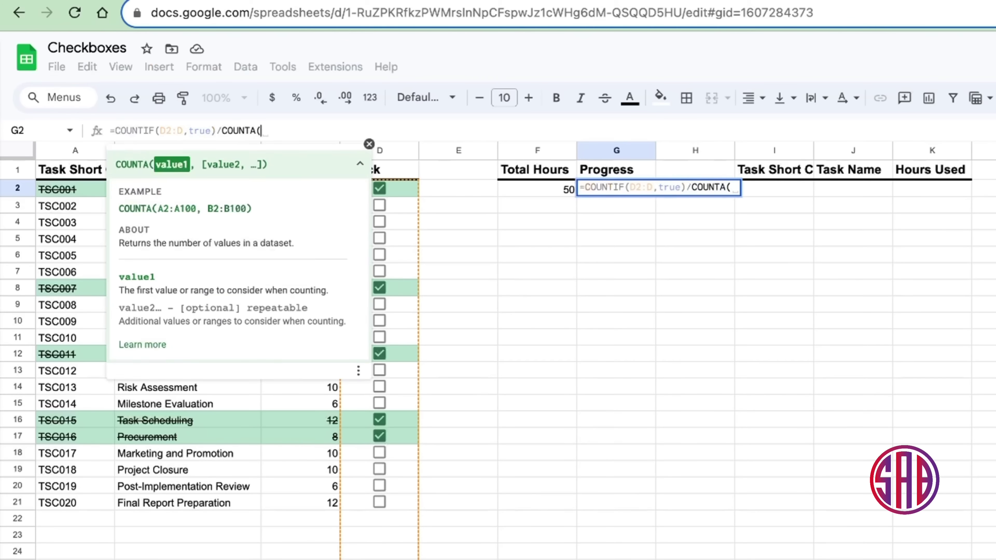
left_click_drag(86, 193, 94, 326)
key("BackSpace")
key("BackSpace")
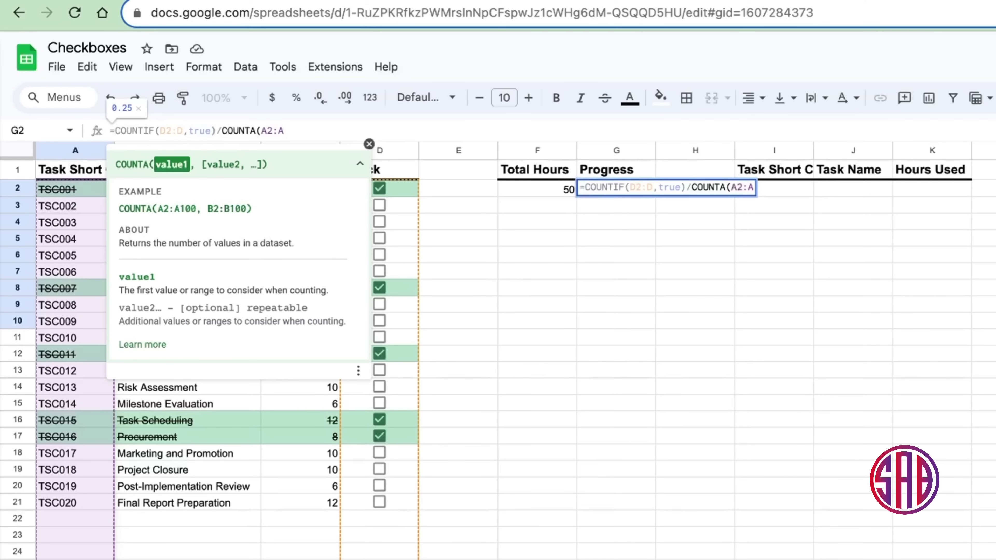
type(")")
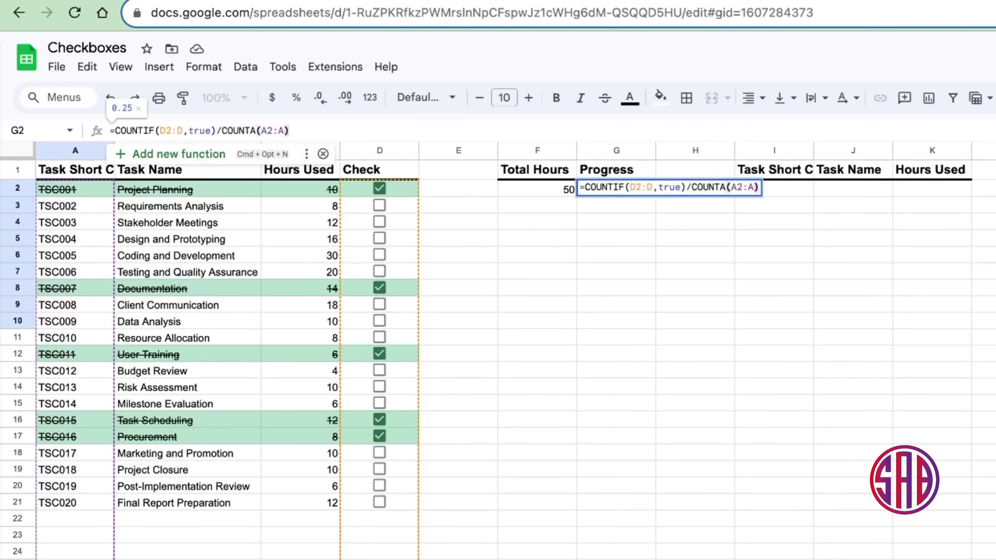
type(")")
key("BackSpace")
key("Return")
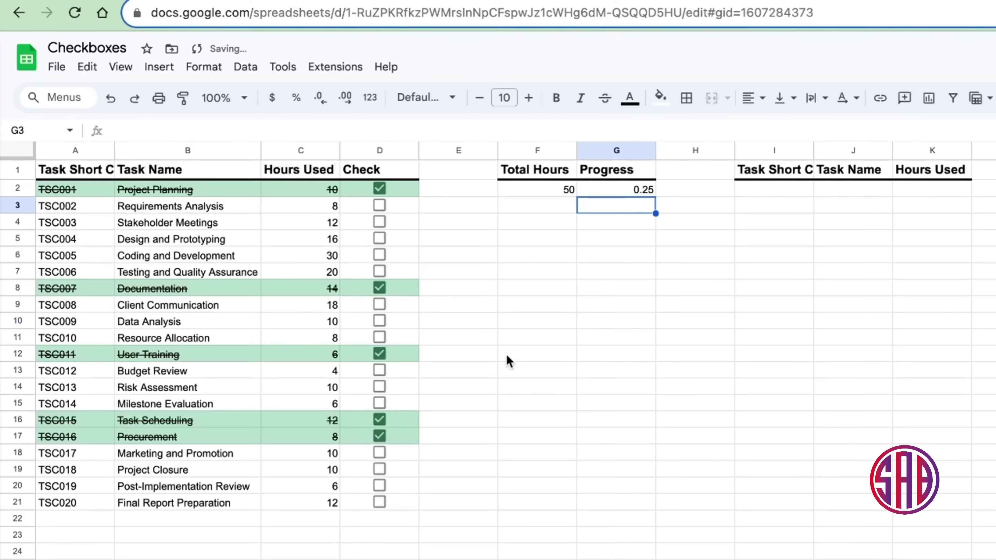
Step: Format the Progress value in G2 as a percentage
left_click(650, 192)
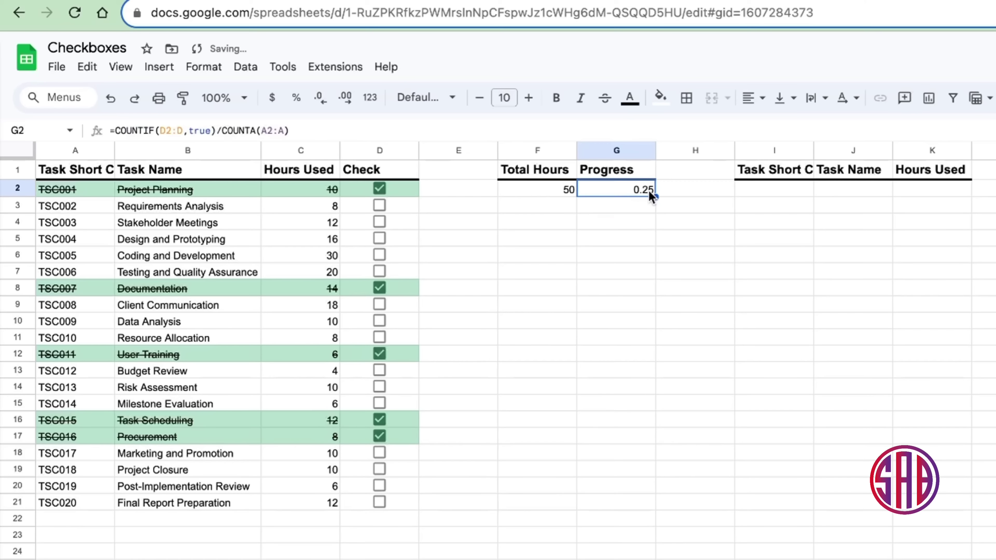
left_click(297, 103)
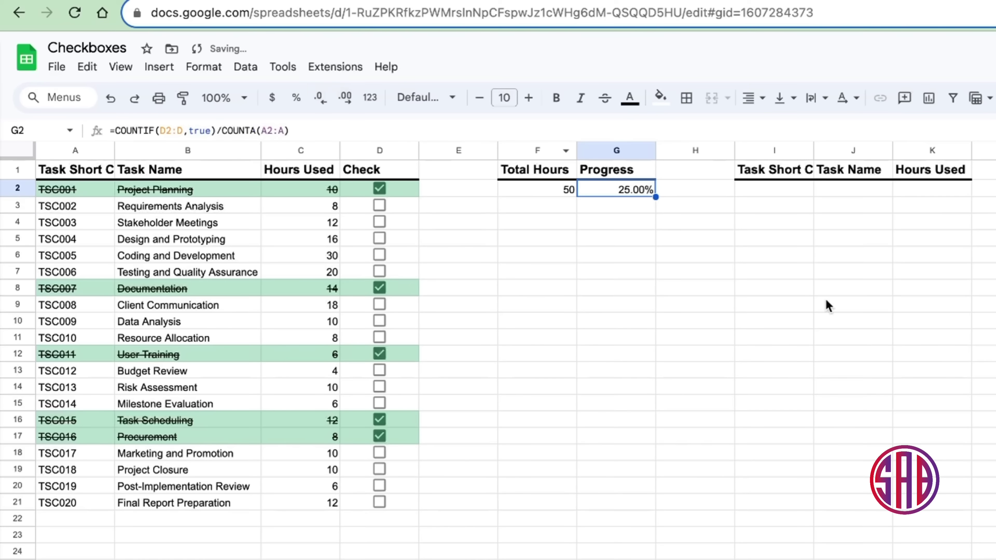
Step: Remove the decimals from the Progress percentage in G2 and set F2:G2 to font size 12 with blue text
left_click(315, 102)
left_click(315, 102)
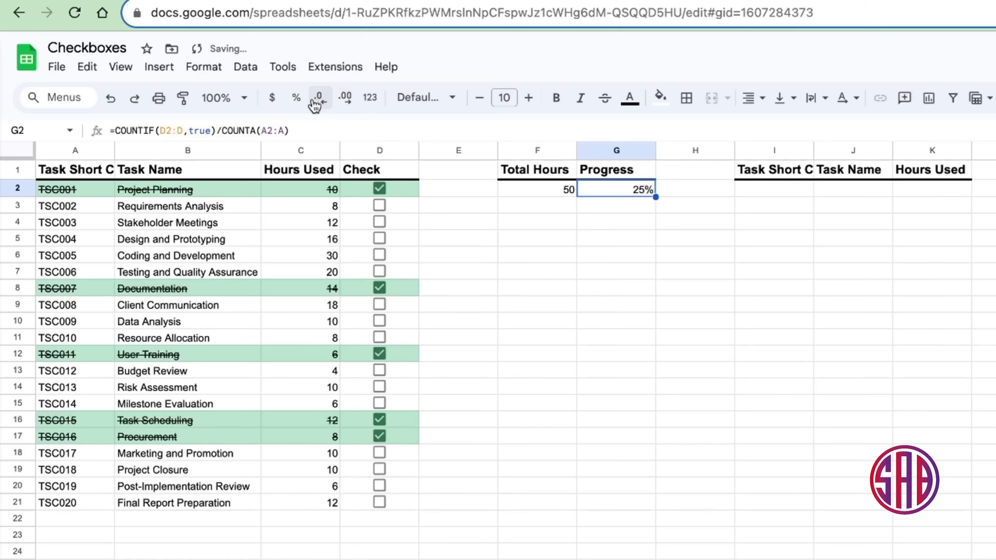
left_click_drag(567, 196, 585, 200)
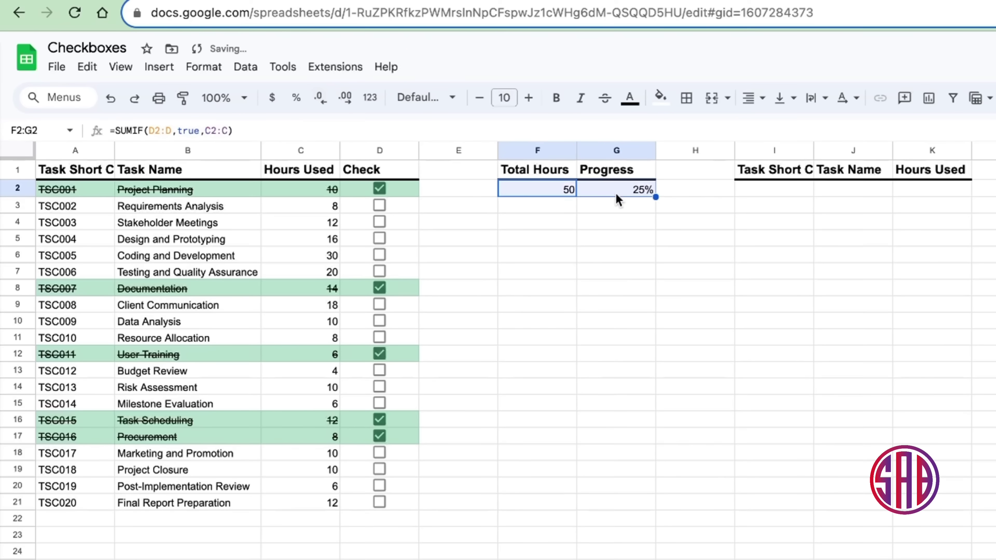
left_click(528, 98)
left_click(528, 97)
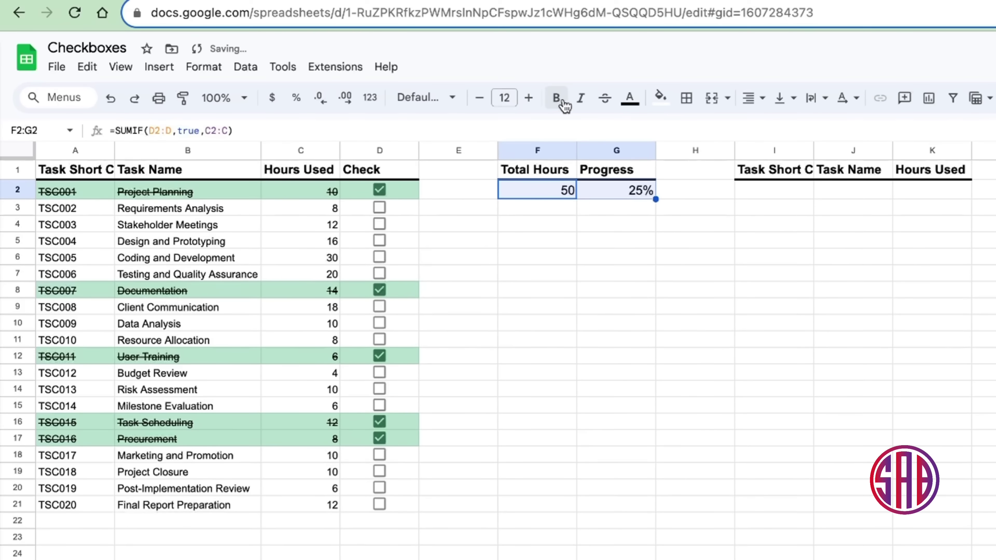
left_click(629, 98)
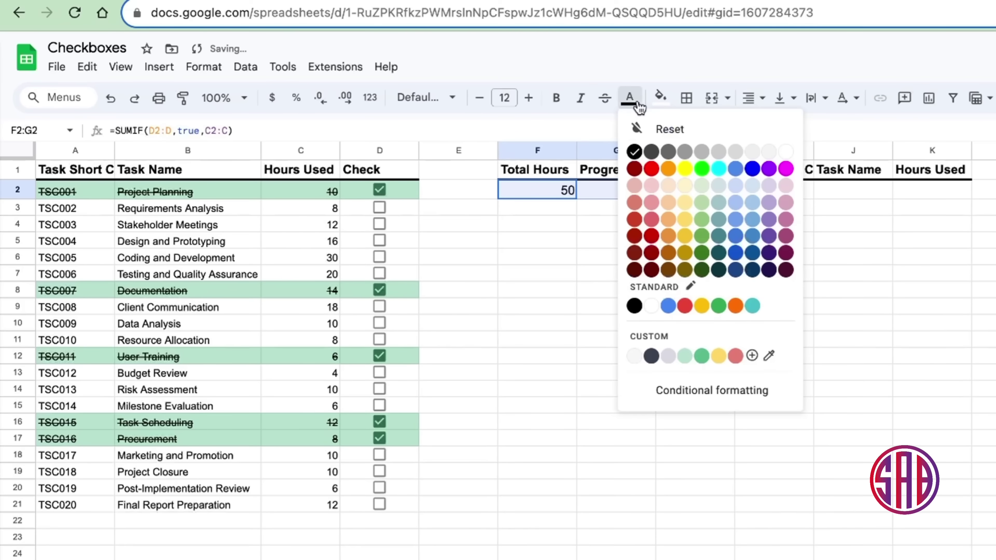
left_click(756, 175)
Step: Test the total hours and progress by ticking Coding and Development, Requirements Analysis, and Final Report Preparation
left_click(380, 258)
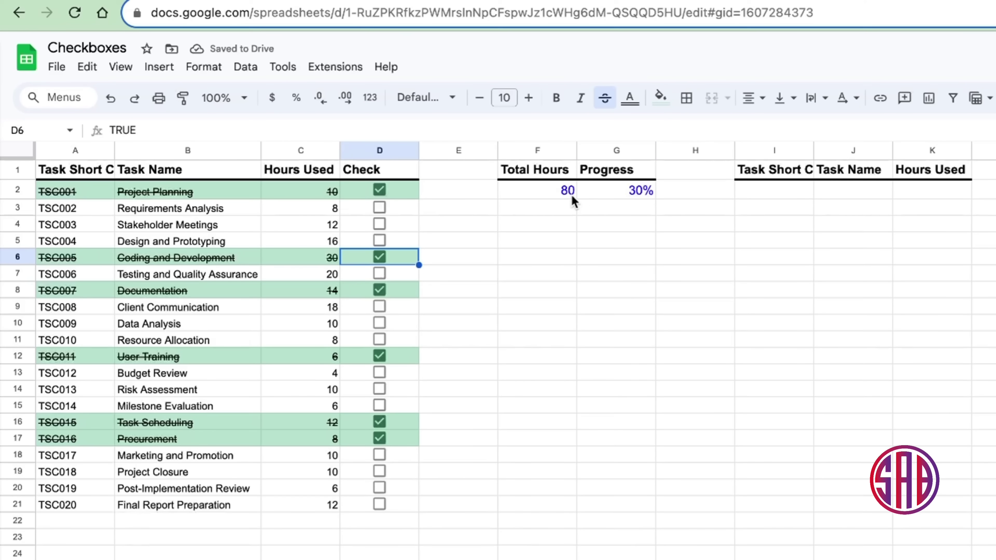
left_click(379, 207)
left_click(379, 504)
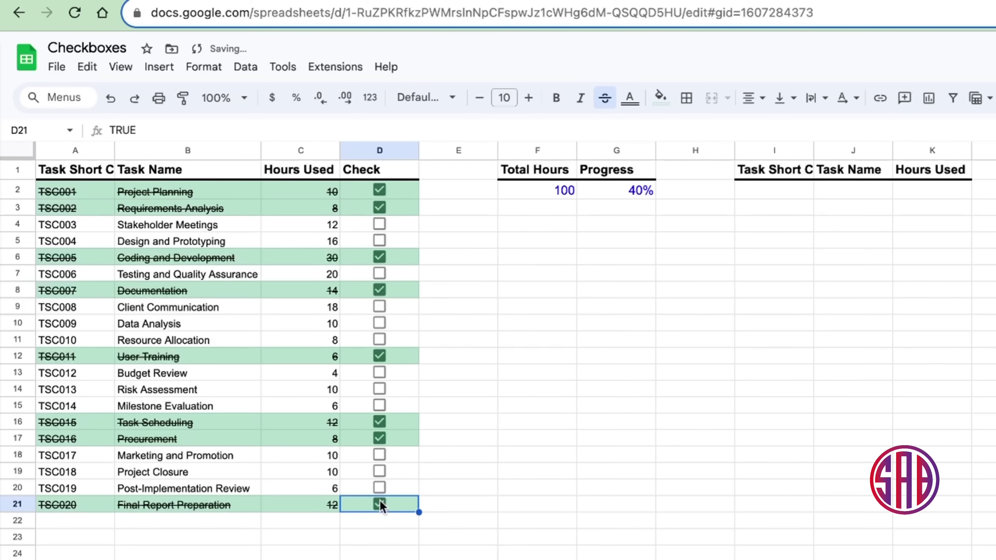
left_click(625, 193)
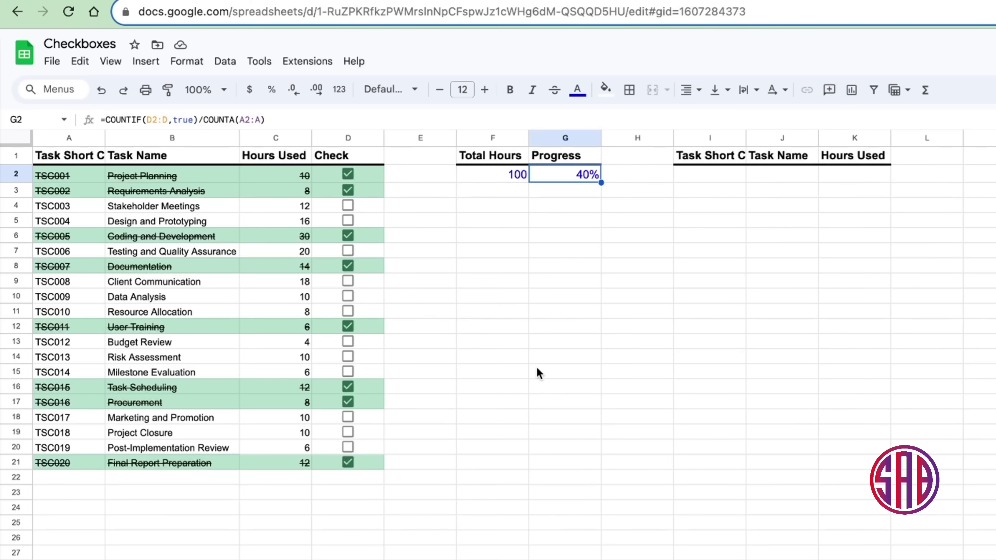
Step: Widen columns I, J and K to make room for the checked-task list
left_click_drag(747, 140, 753, 139)
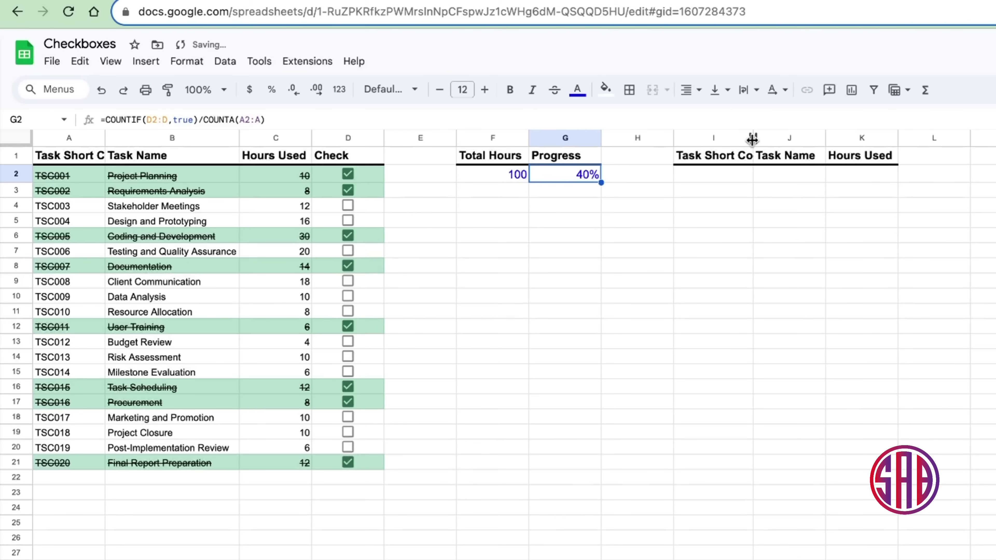
left_click(726, 176)
left_click_drag(826, 138, 862, 138)
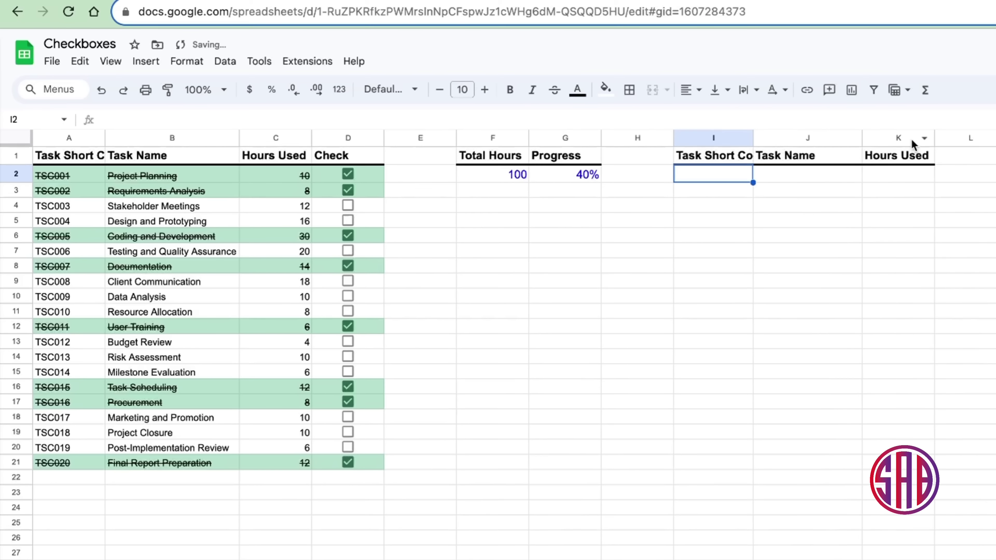
left_click_drag(933, 138, 963, 138)
left_click(717, 157)
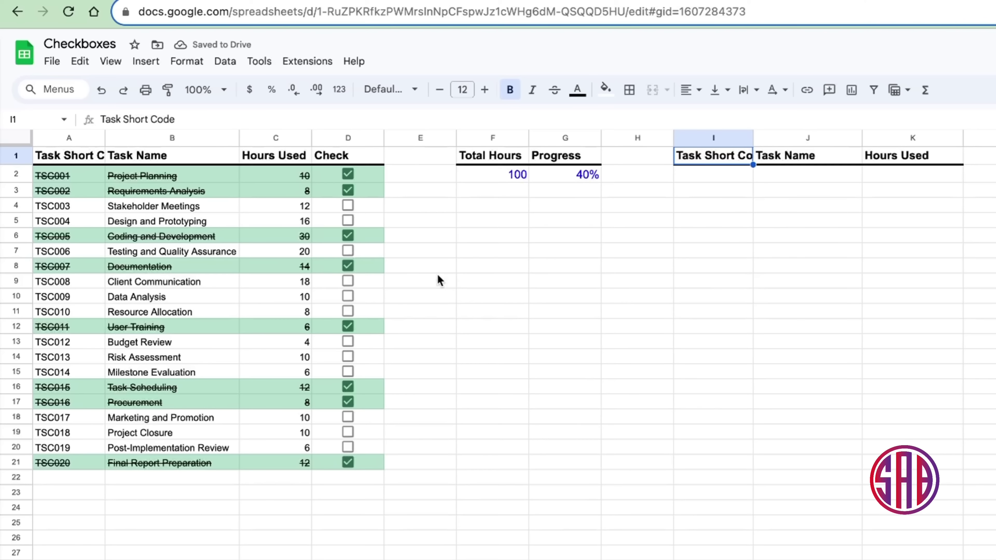
scroll(824, 300, "right", 5)
scroll(824, 300, "left", 5)
Step: Start a QUERY formula in I2 with A2:D as the data range and SELECT opening the query string
left_click(701, 171)
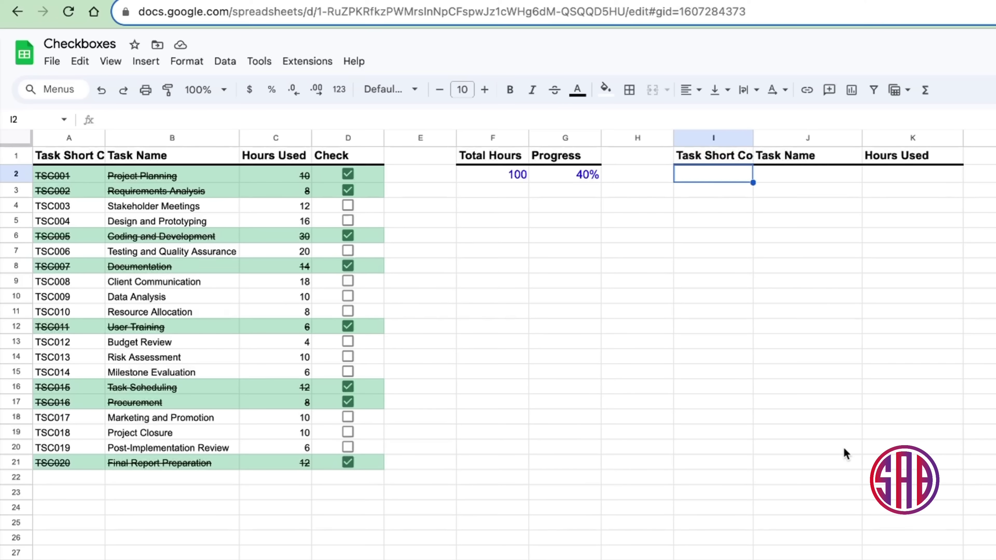
type("=")
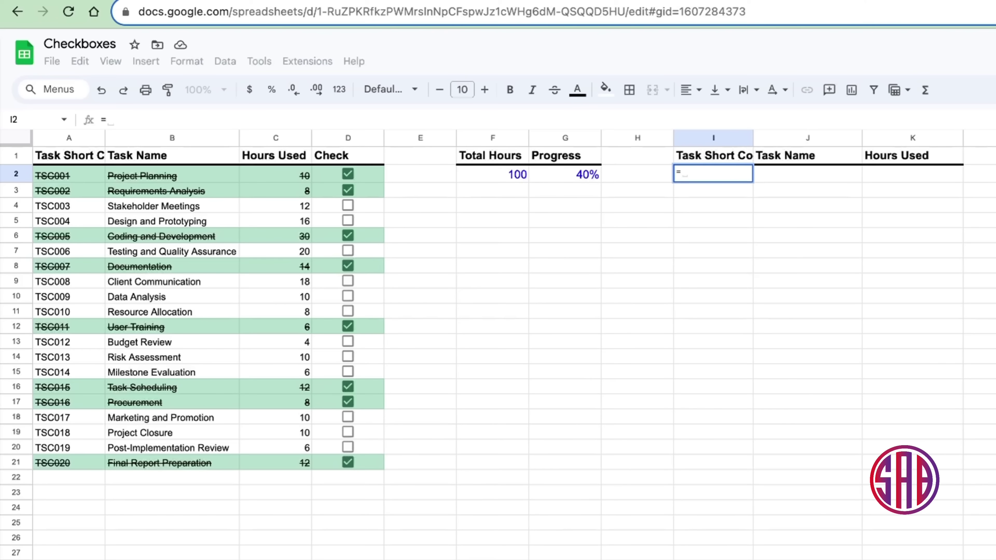
type("quer")
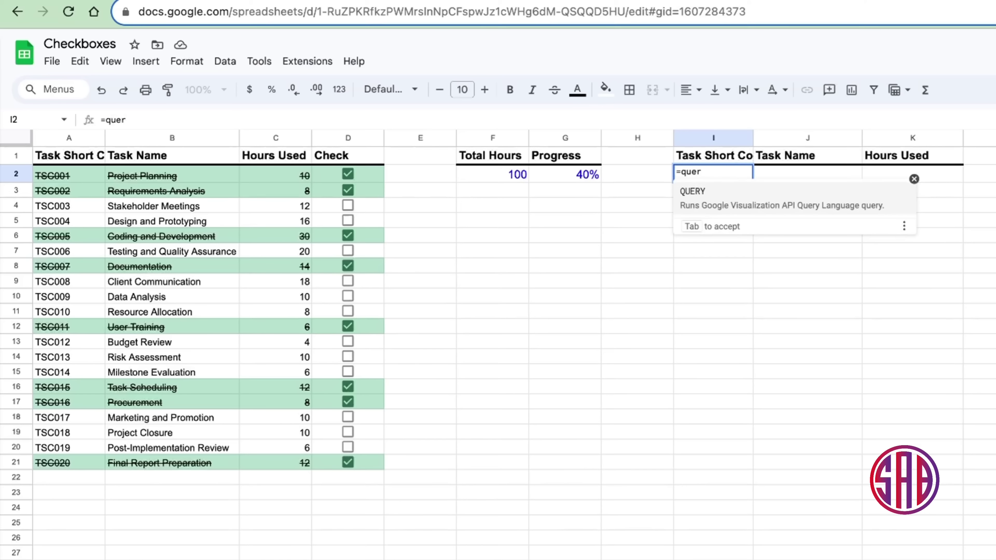
key("Tab")
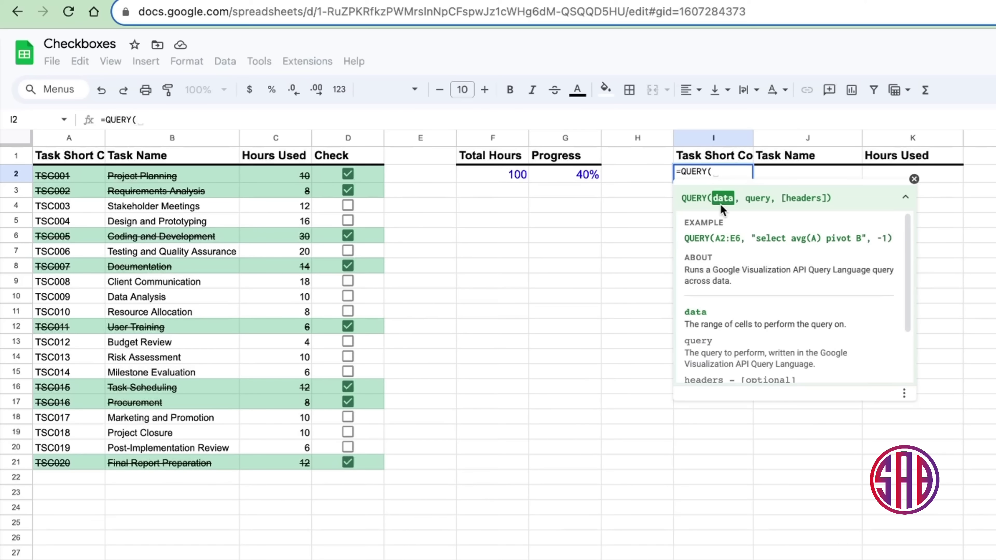
left_click_drag(68, 177, 343, 371)
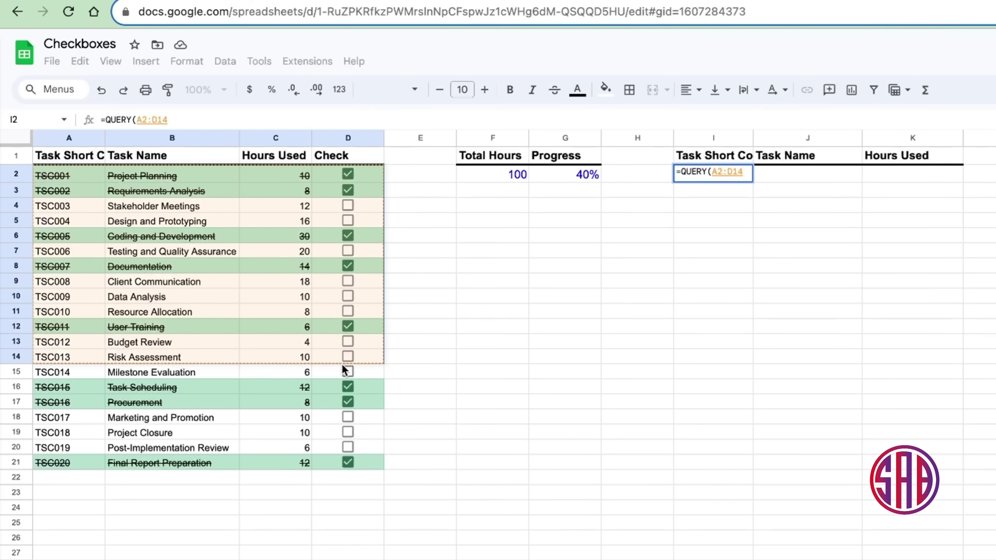
key("BackSpace")
key("BackSpace")
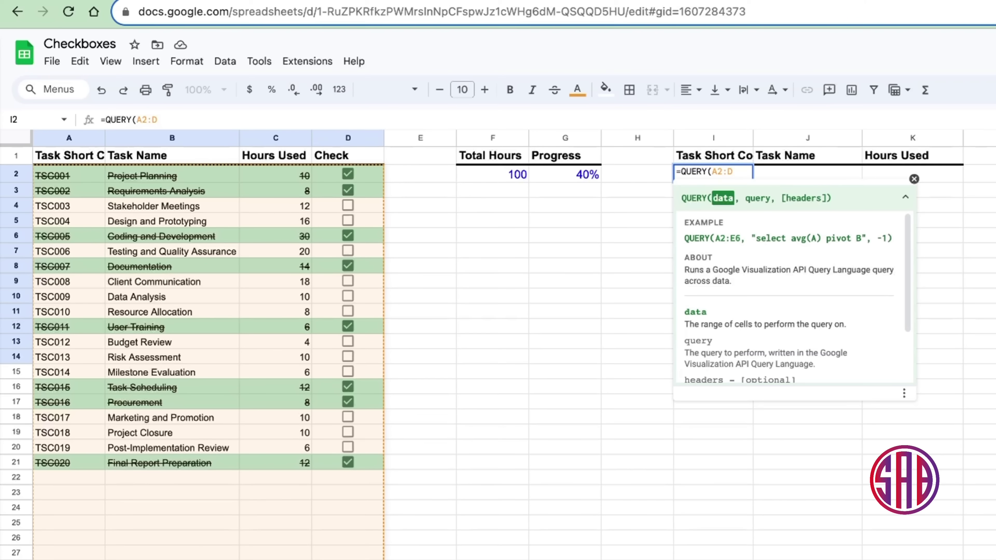
type(",")
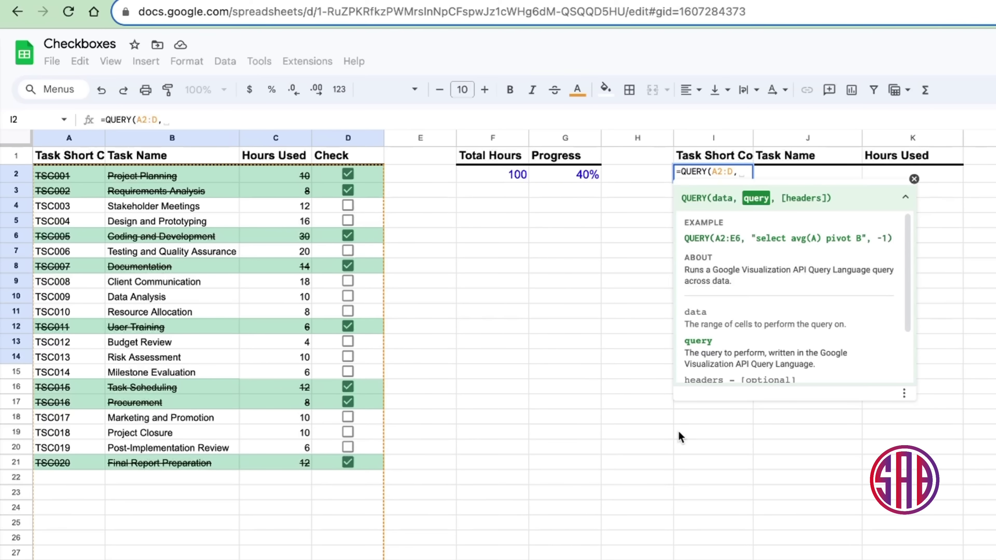
type("\"")
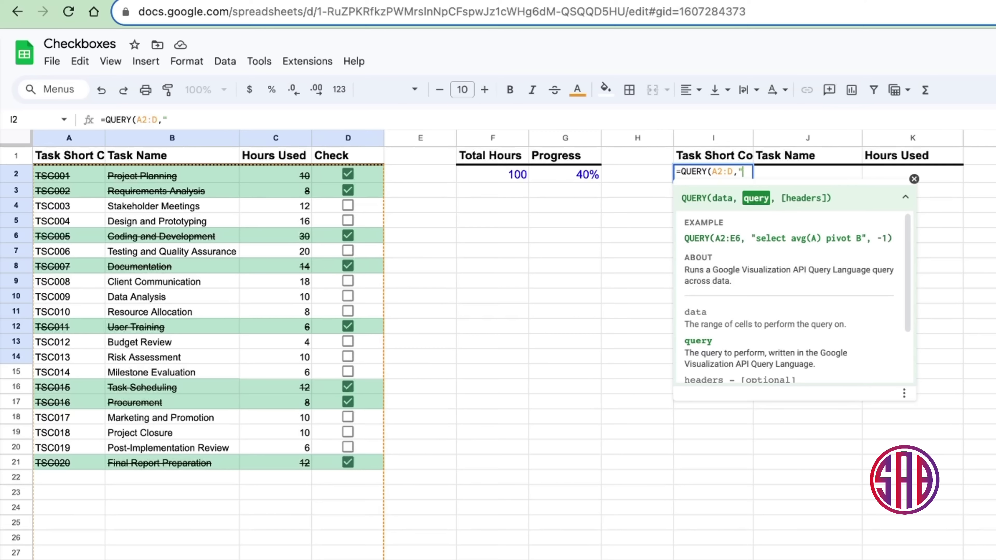
type("SELECT")
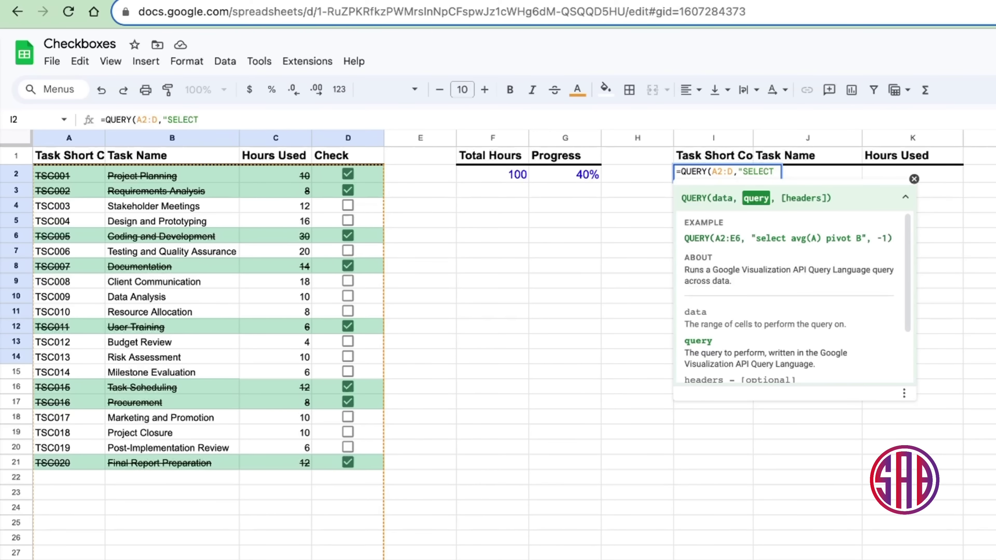
type(" d,")
key("BackSpace")
key("BackSpace")
type("d,b,c")
key("BackSpace")
key("BackSpace")
key("BackSpace")
key("BackSpace")
key("BackSpace")
Step: Complete the I2 query string as "SELECT A,B,C WHERE D=TRUE" and enter the formula
type("A,B,C")
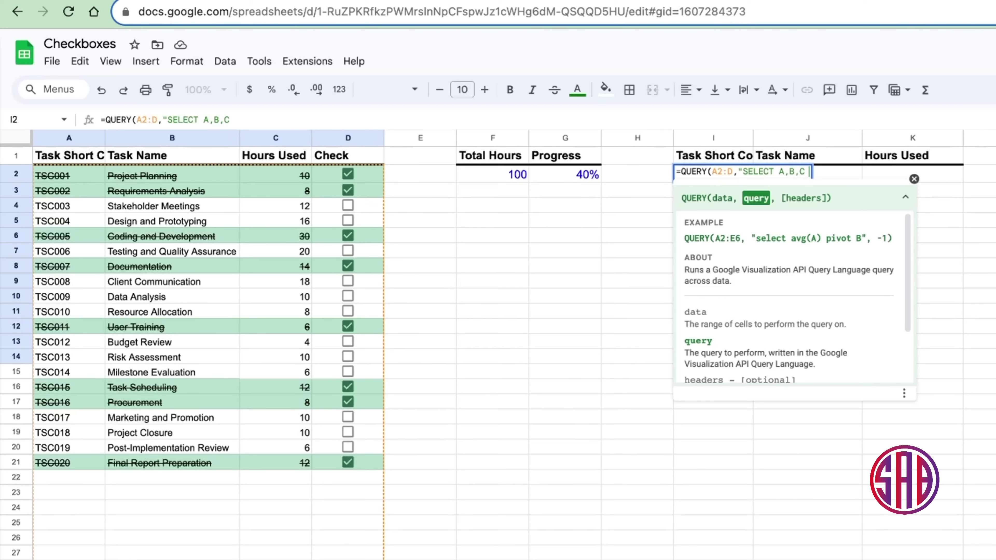
type(" WHERE")
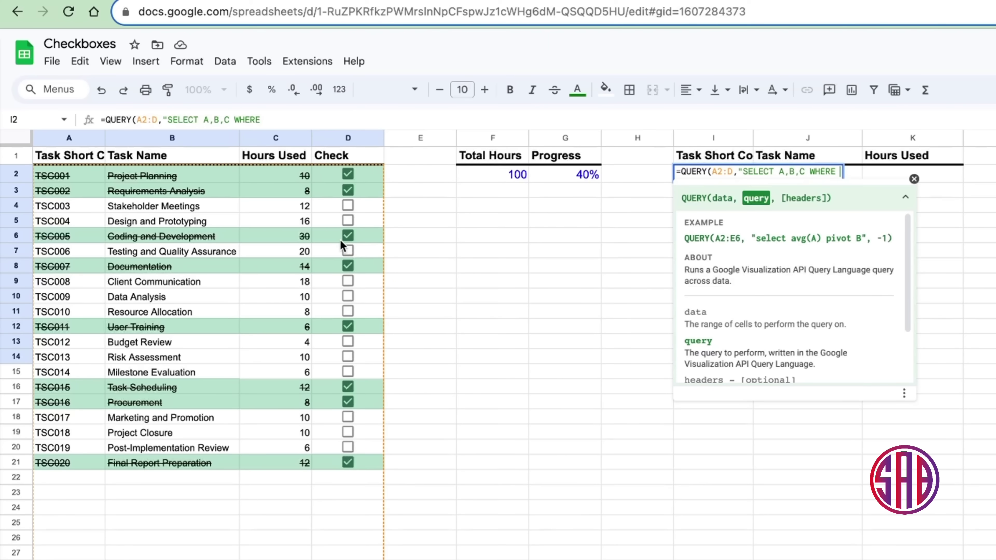
type(" D=TRUE")
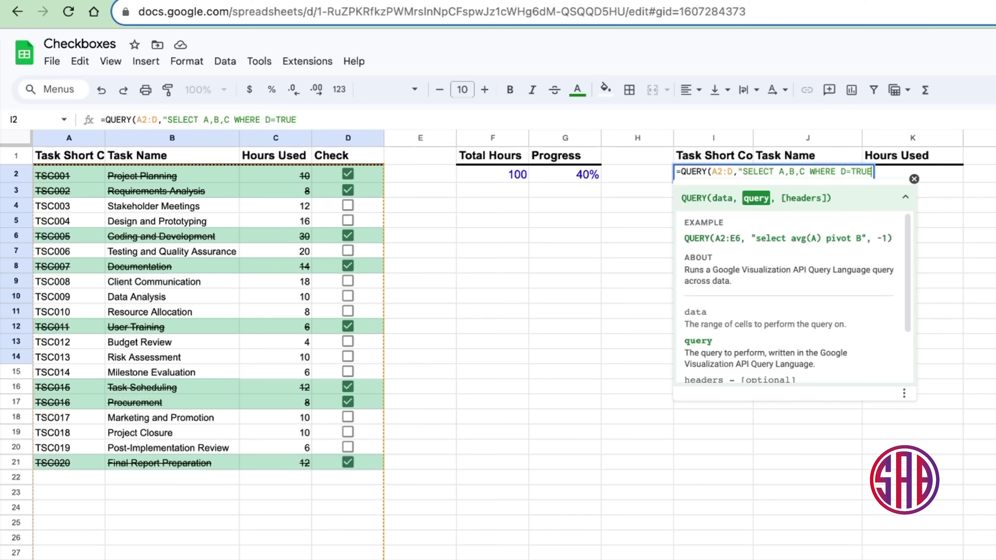
type("\"")
type(")")
key("Return")
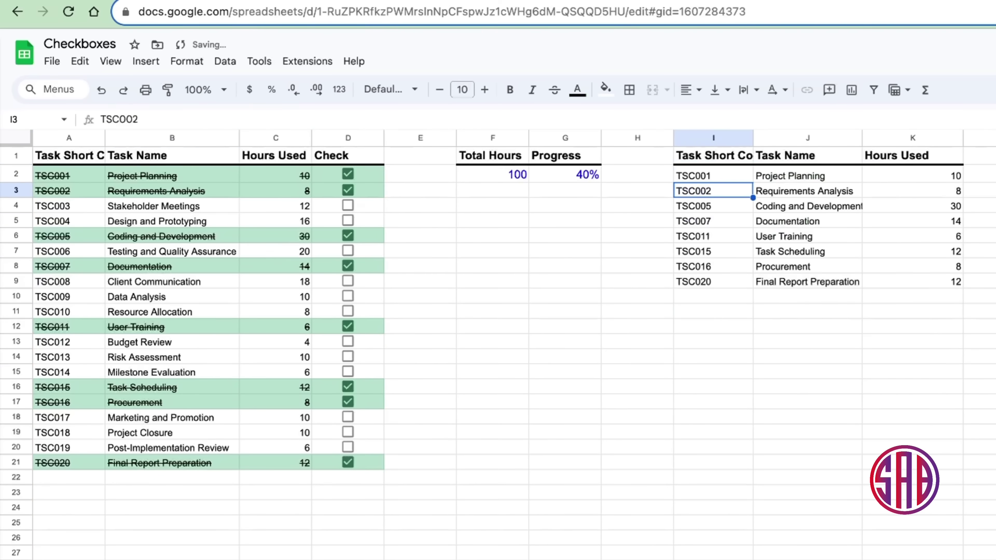
Step: Test the checked-task list by unticking Requirements Analysis, Project Planning, Coding and Development, and Documentation
left_click_drag(726, 177, 928, 275)
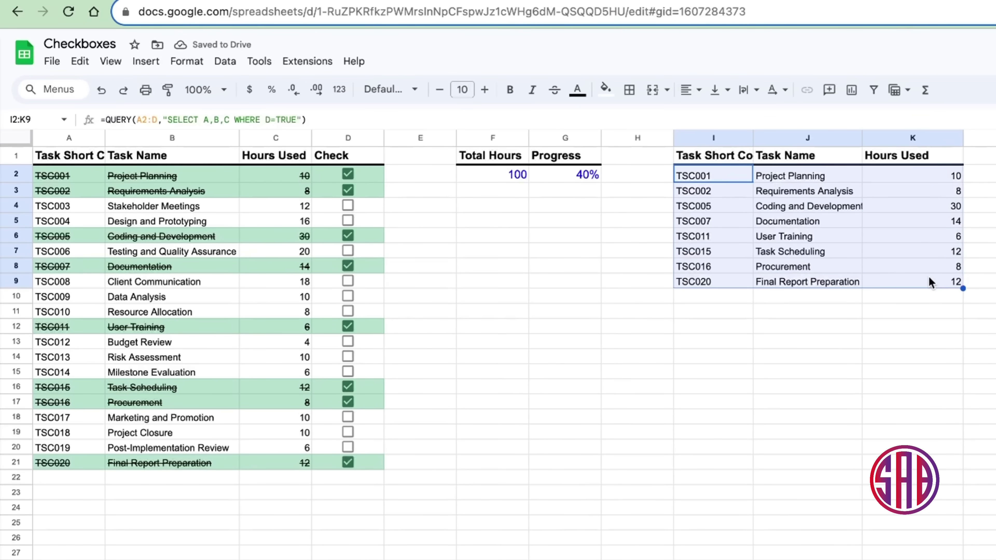
left_click(352, 188)
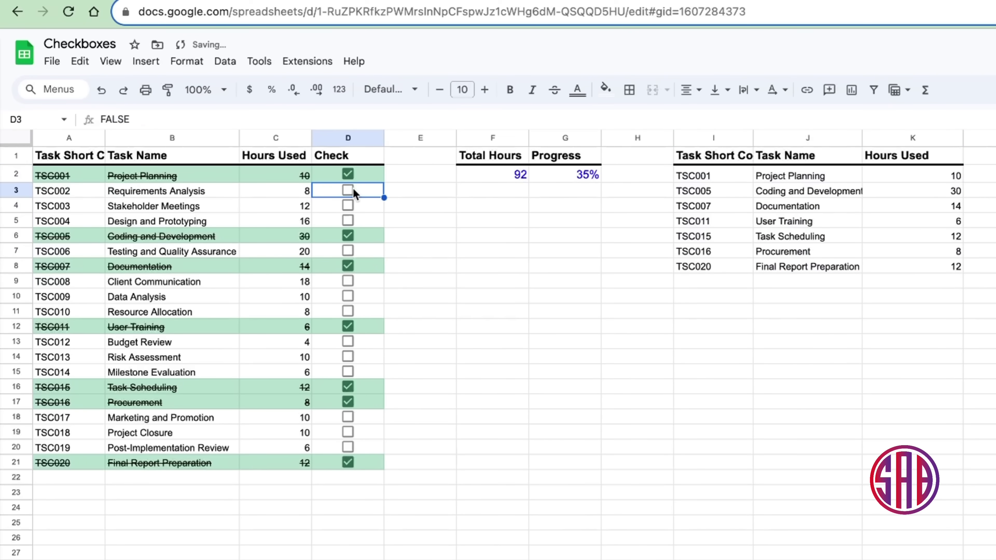
left_click(352, 176)
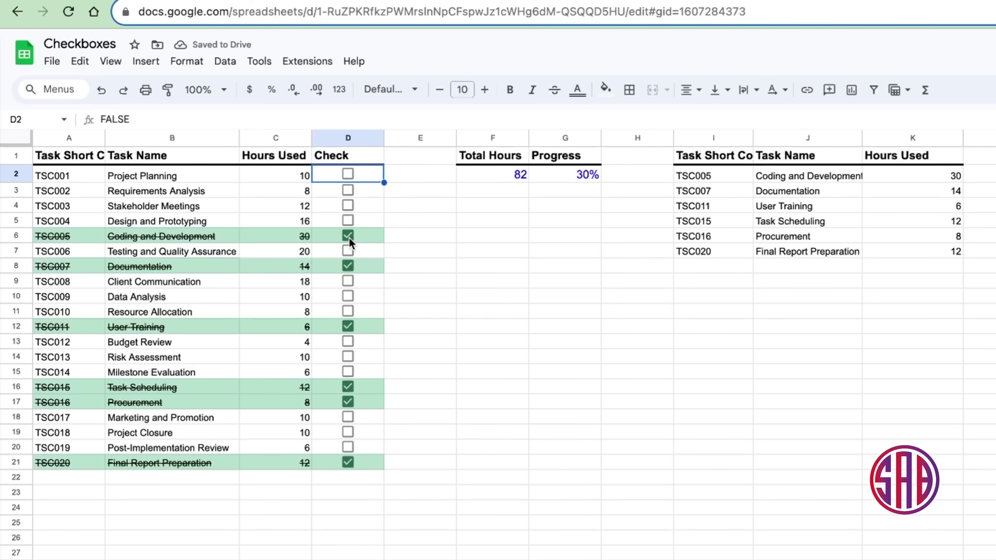
left_click(348, 237)
left_click(349, 266)
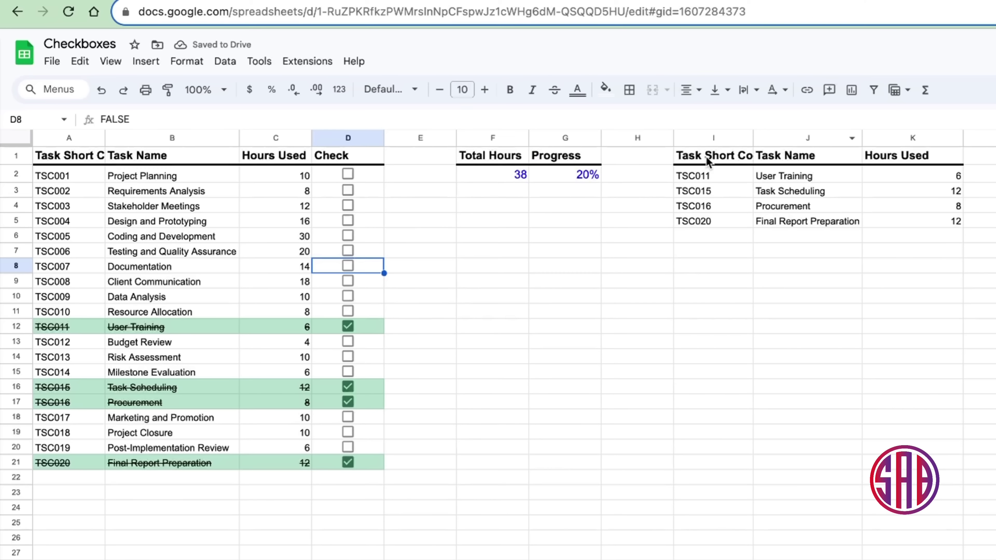
Step: Insert a column chart from I1:K5, enlarged and placed below the summary and the checked-task list
left_click_drag(705, 161, 906, 226)
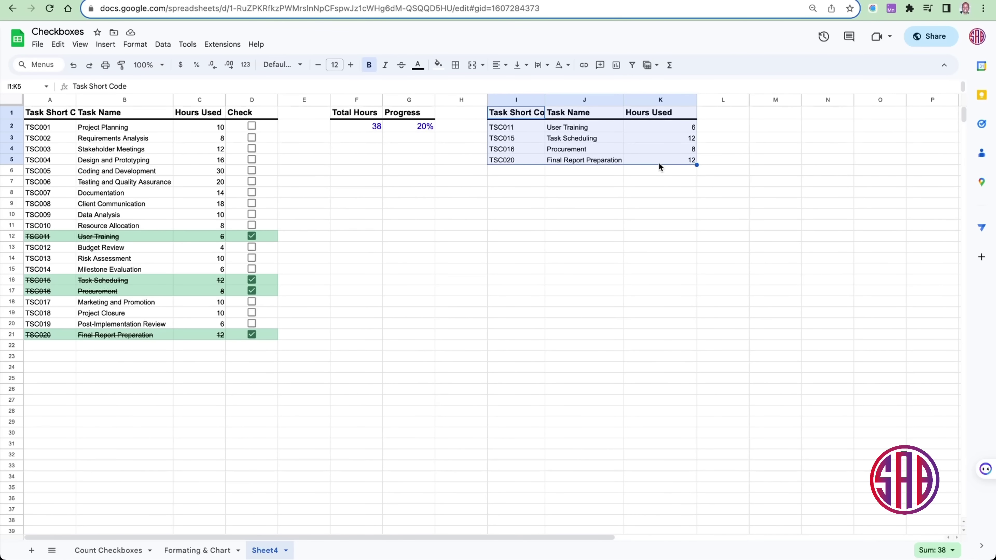
left_click(106, 44)
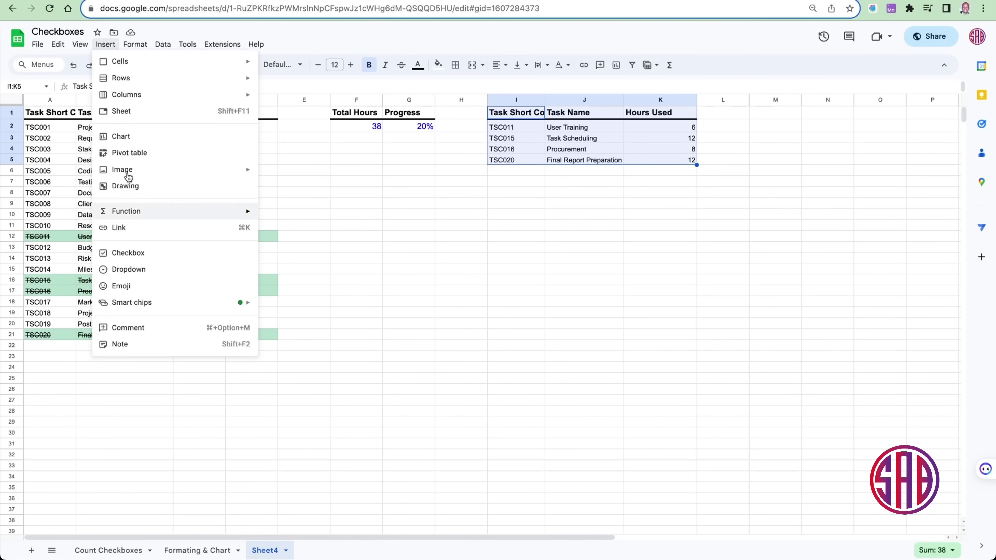
left_click(121, 136)
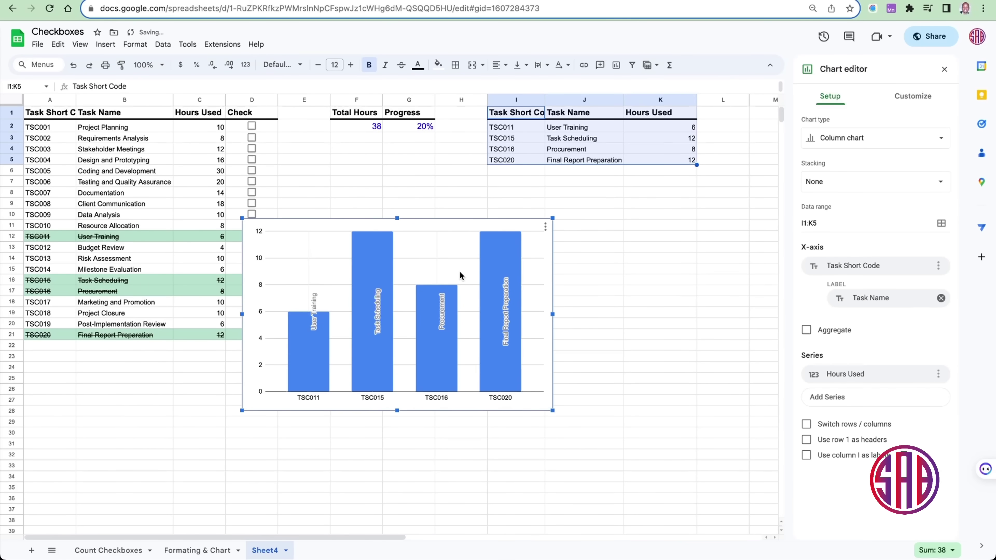
left_click_drag(553, 410, 630, 421)
left_click_drag(604, 222, 648, 192)
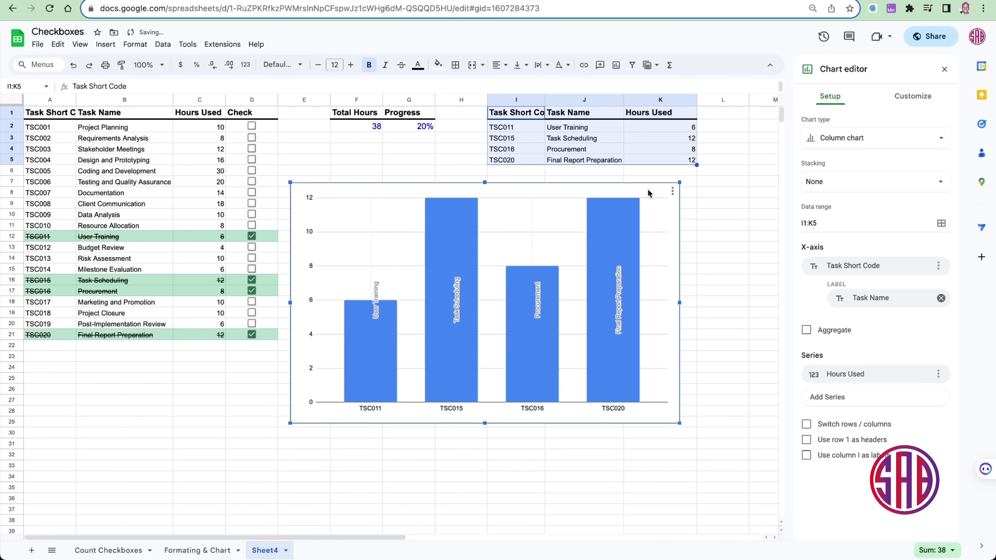
Step: Remove the Task Name label from the chart's X-axis in the setup options
left_click(573, 232)
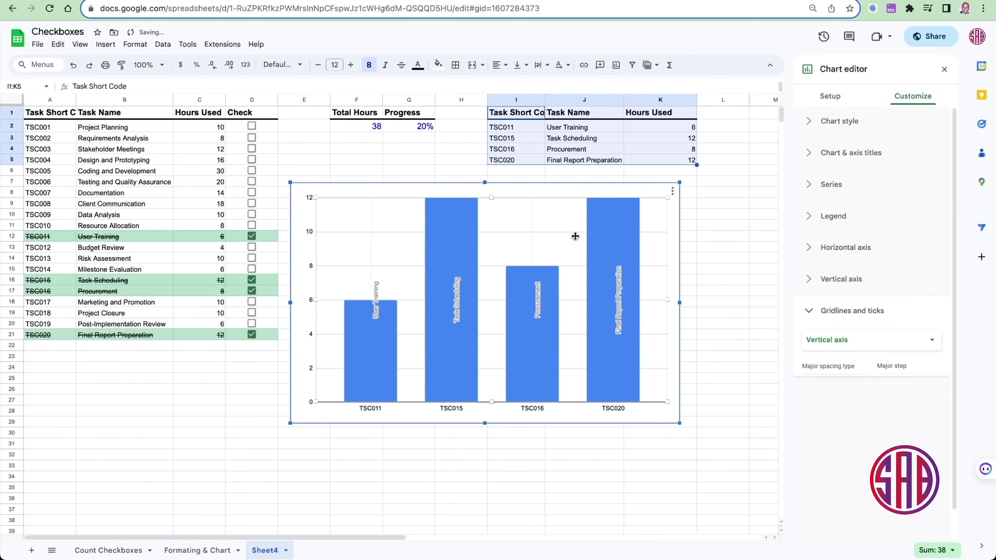
left_click(662, 194)
left_click(830, 96)
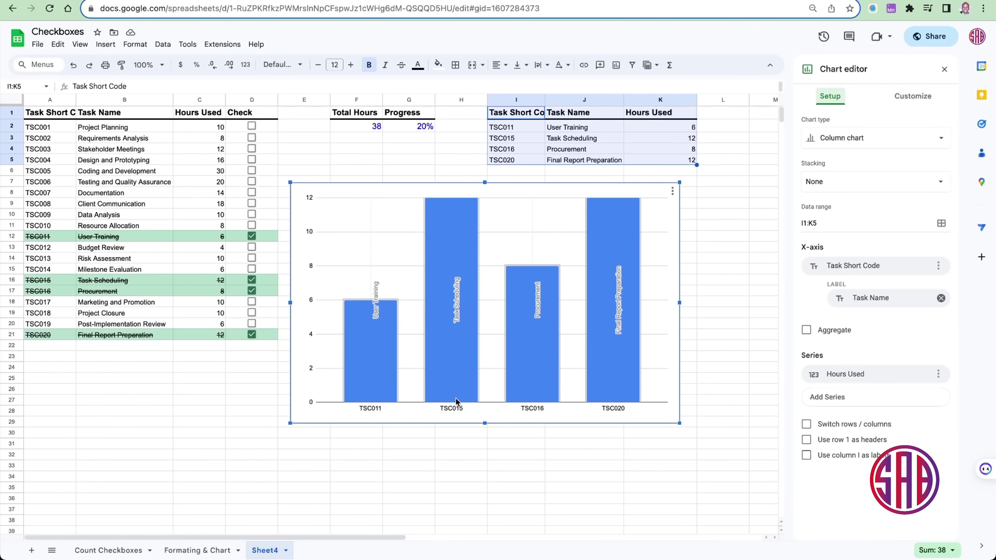
left_click(941, 299)
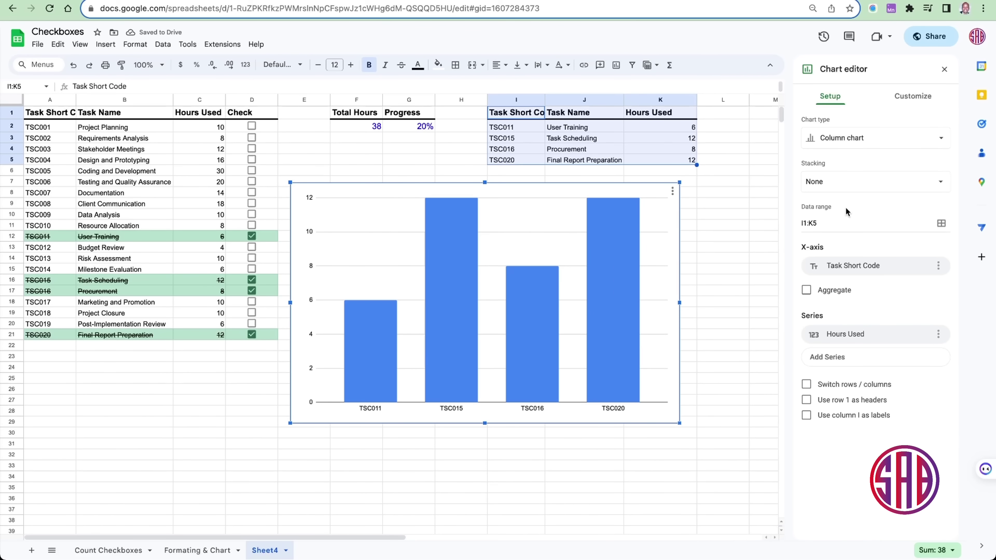
Step: Turn on data labels for the chart's Hours Used series in the customization options
left_click(913, 96)
scroll(833, 433, "down", 2)
left_click(812, 271)
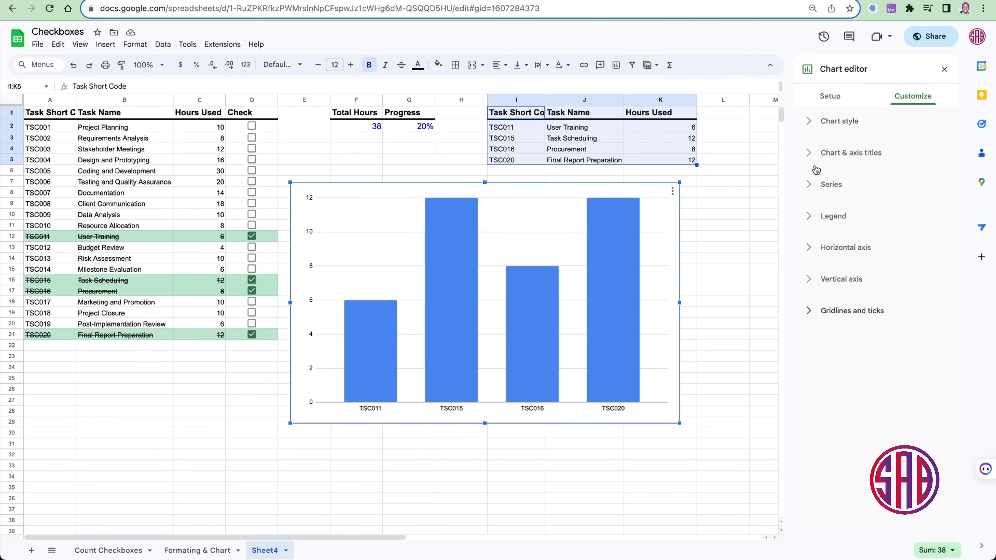
left_click(810, 124)
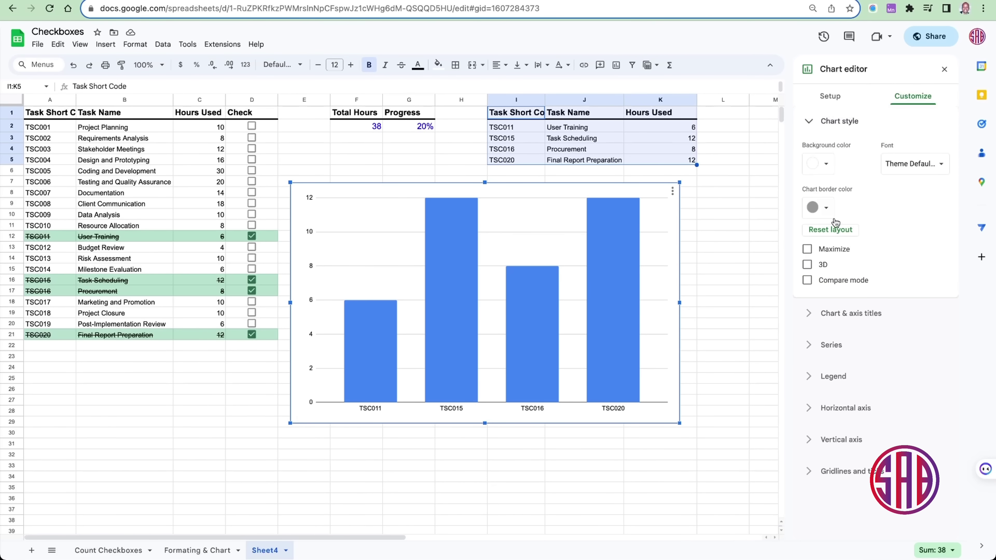
left_click(812, 126)
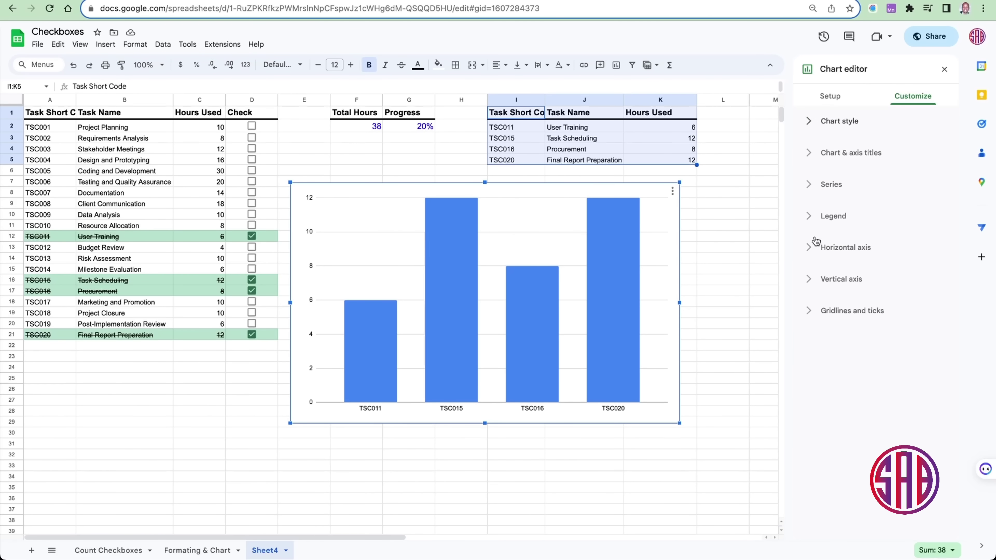
left_click(808, 184)
scroll(854, 399, "down", 3)
left_click(807, 370)
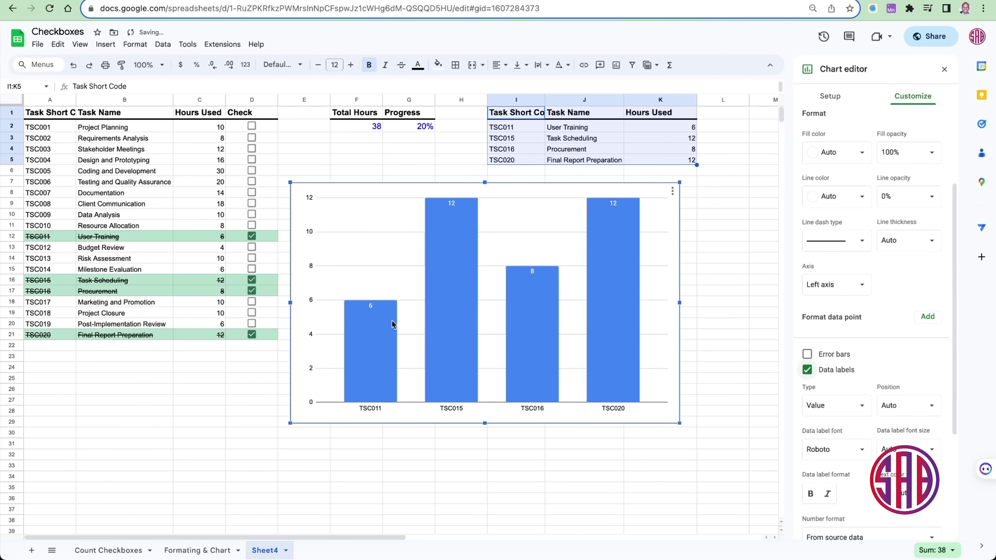
Step: Set the text color of the chart's vertical axis labels to white
left_click(312, 288)
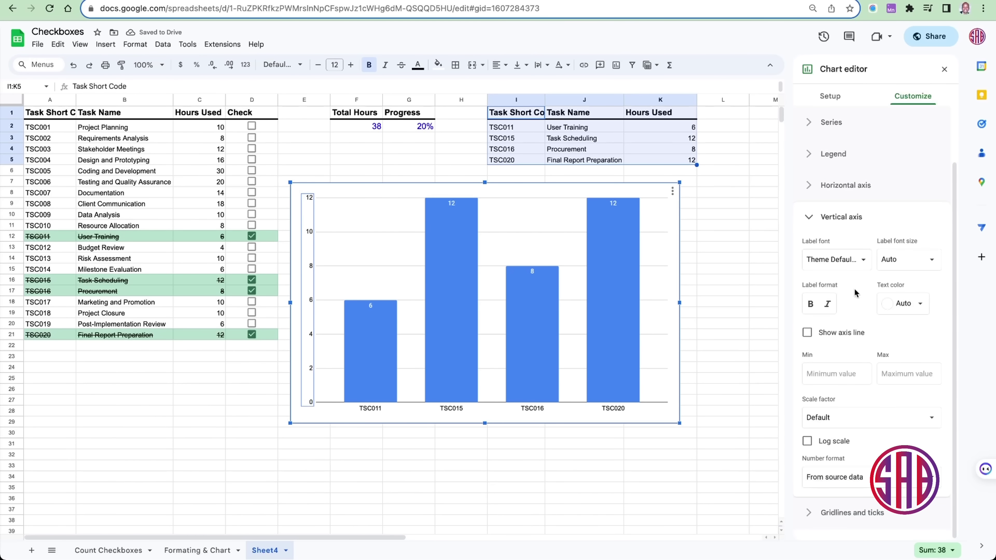
left_click(920, 307)
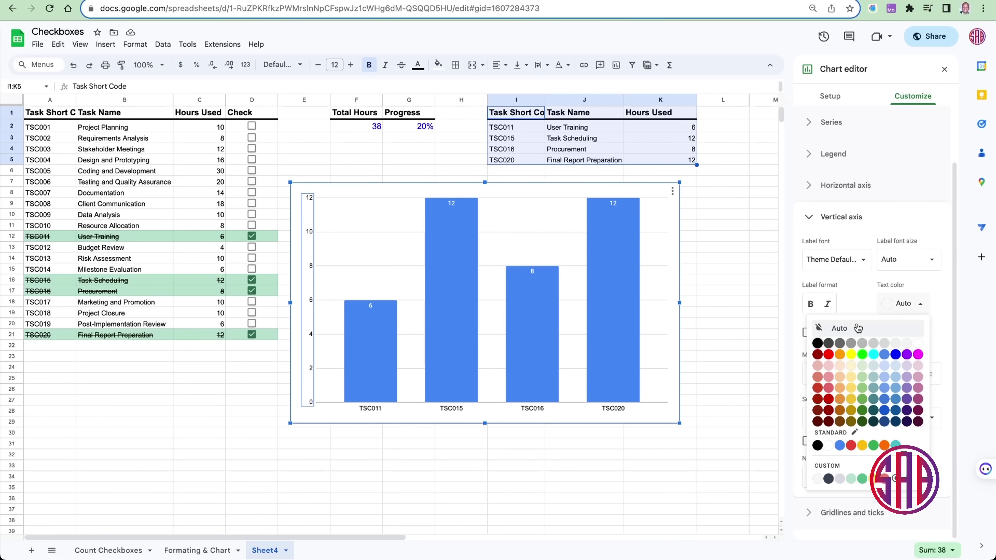
left_click(918, 344)
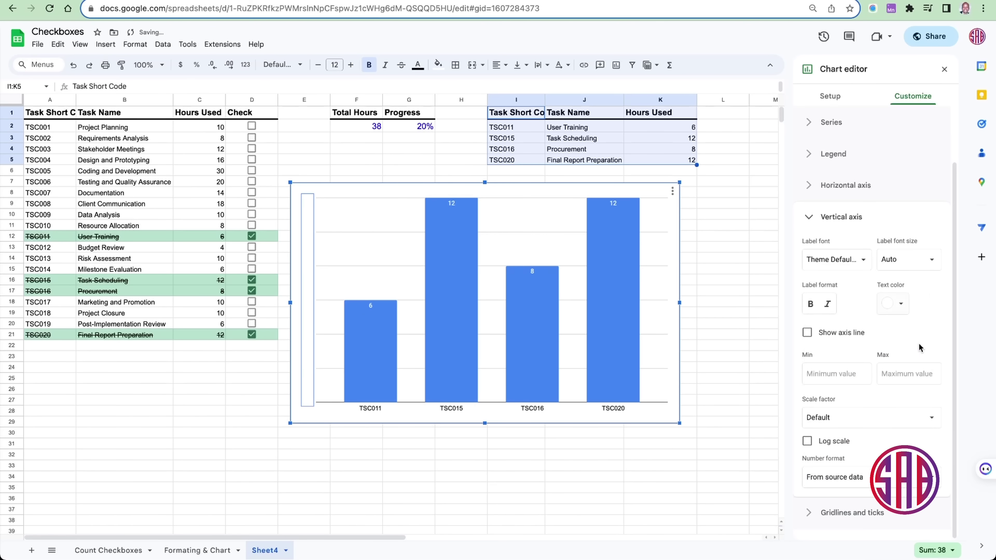
Step: Turn off the vertical axis's major gridlines and widen the chart to about the middle of column L
left_click(350, 232)
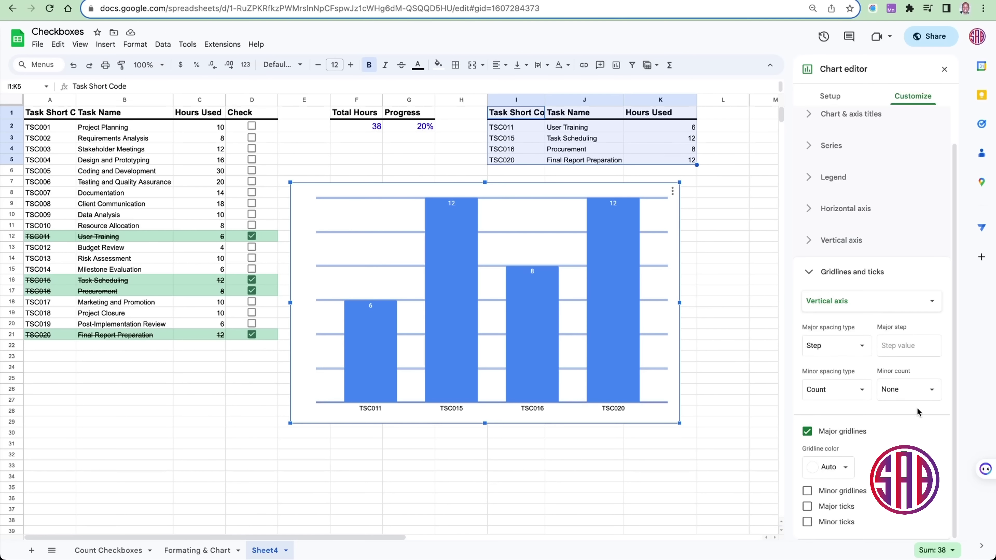
left_click(807, 431)
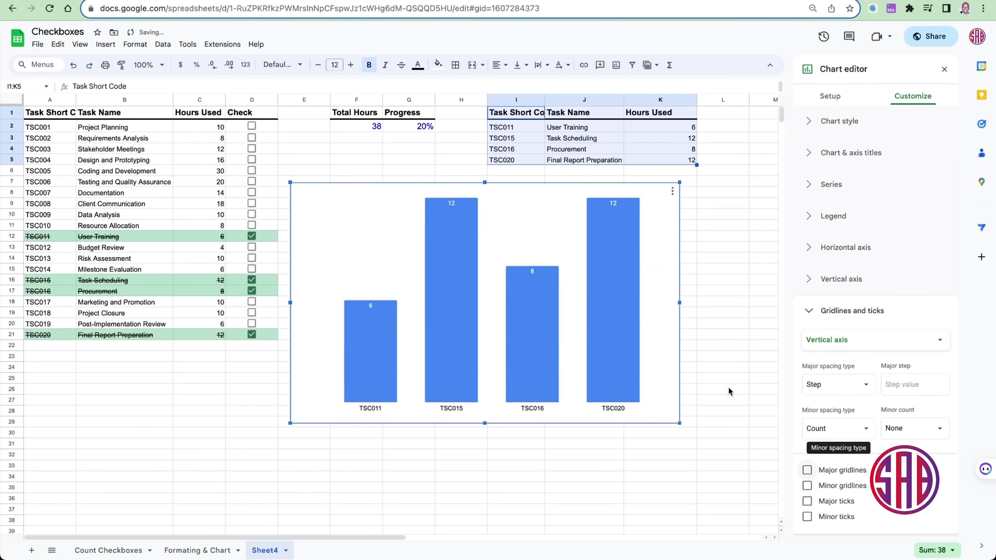
left_click_drag(681, 303, 724, 304)
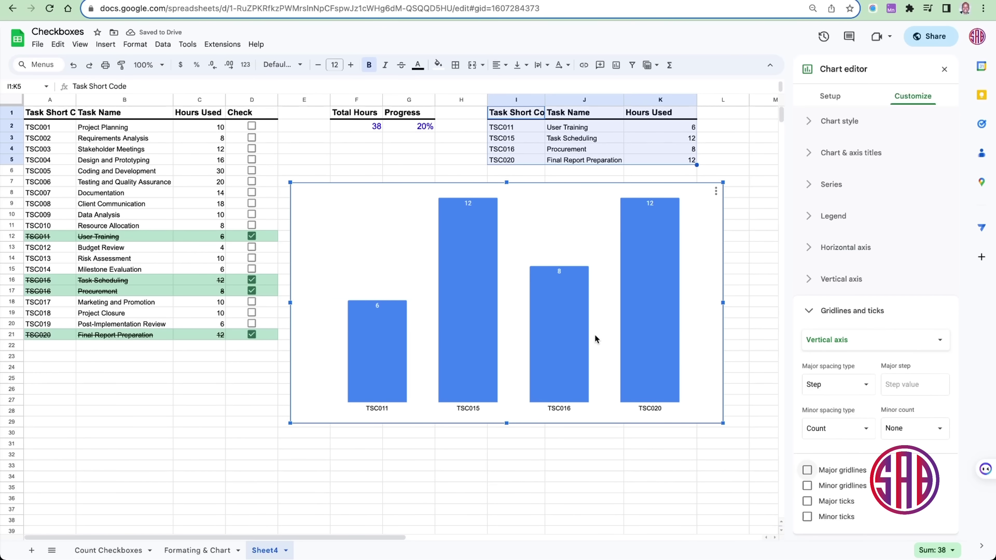
left_click(438, 159)
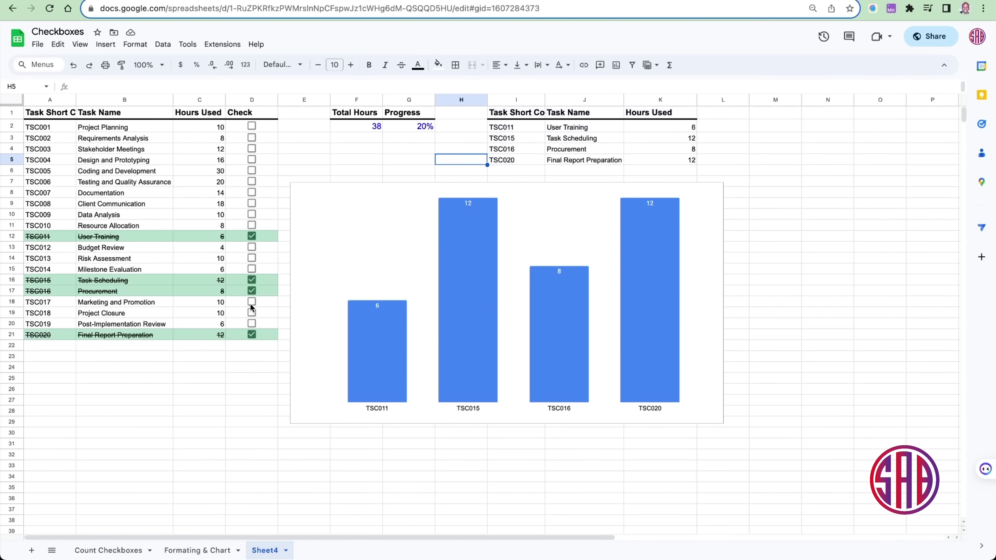
Step: Tick Design and Prototyping and Requirements Analysis to test the chart, and move the chart down clear of the checked-task list
left_click(252, 161)
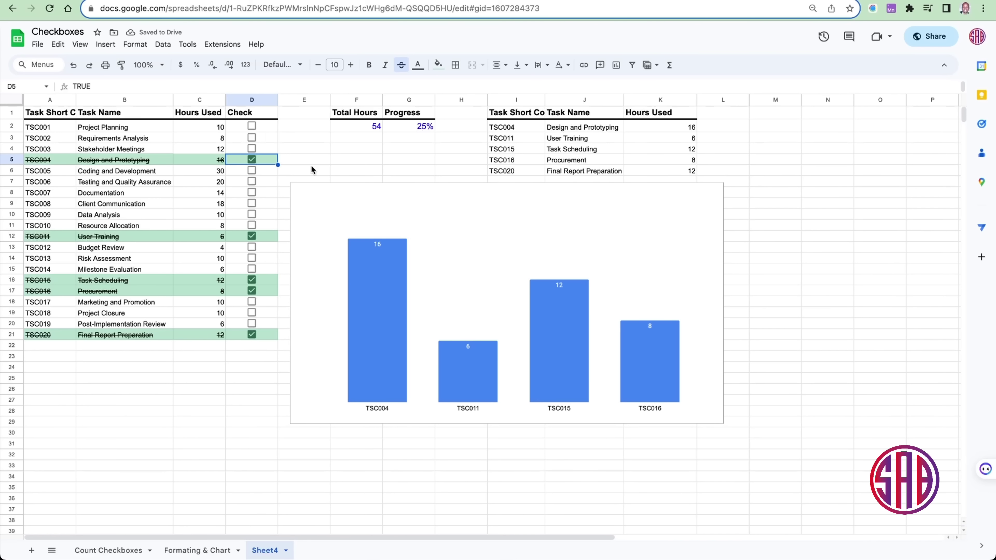
left_click(251, 139)
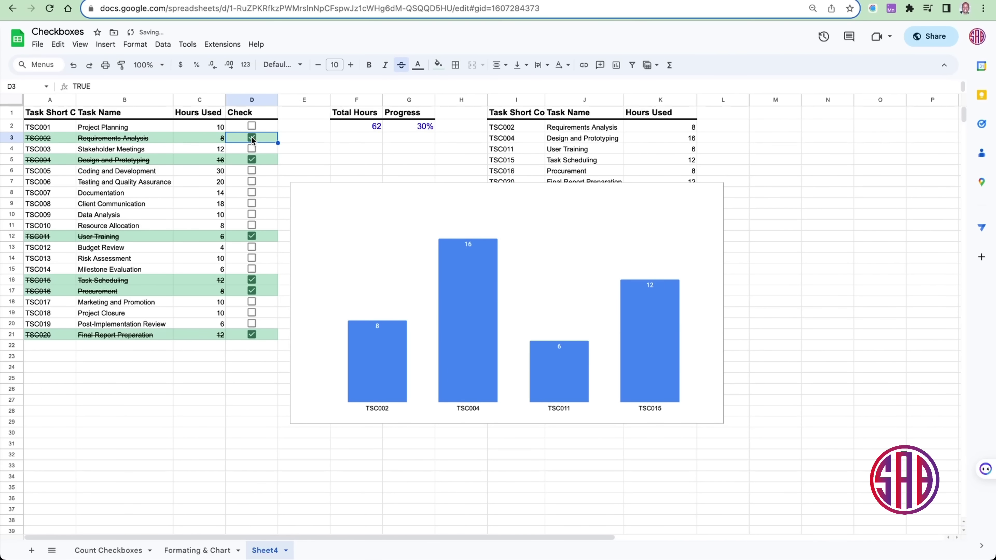
left_click(451, 195)
left_click_drag(451, 196, 481, 244)
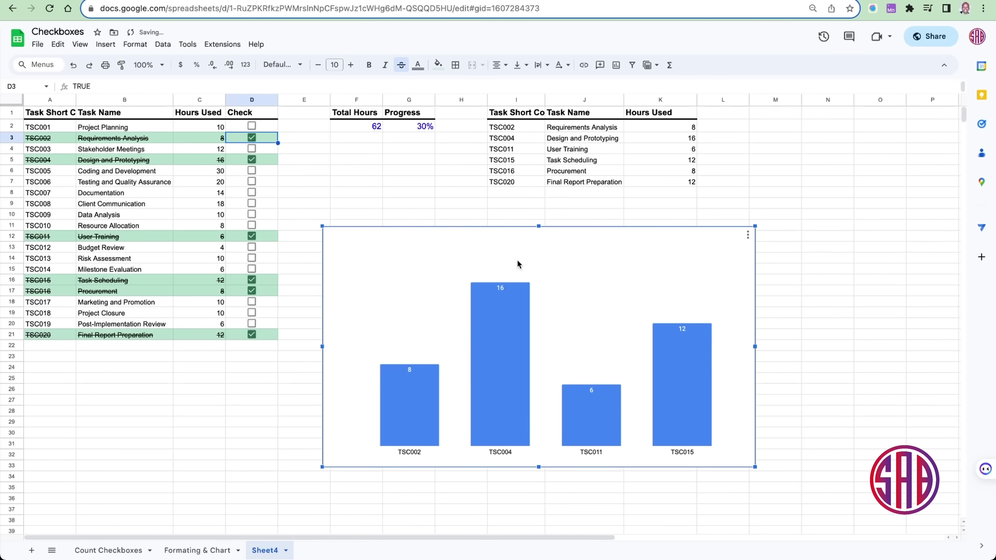
Step: Extend the chart's data range to I1:K999 in its setup options
double_click(545, 255)
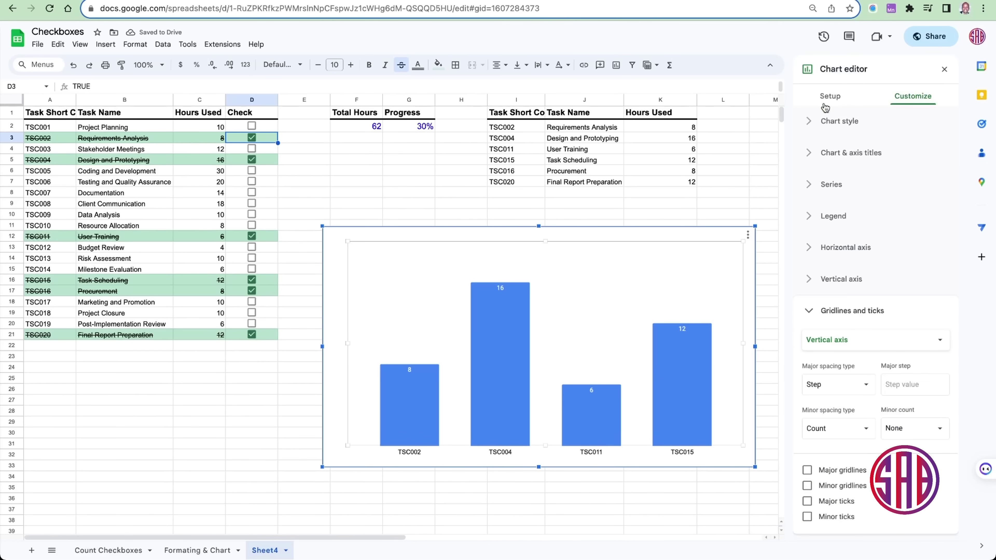
left_click(828, 97)
left_click(823, 224)
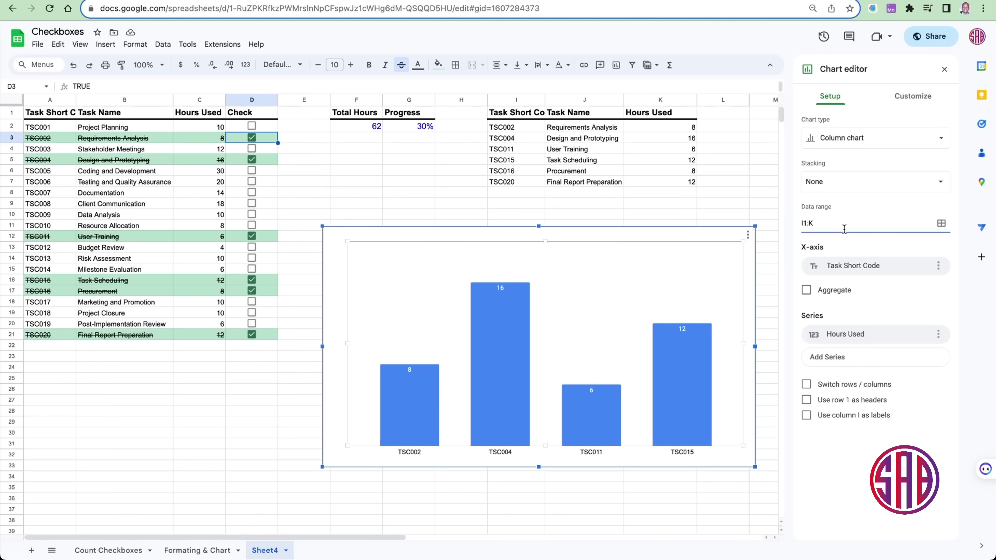
type("999")
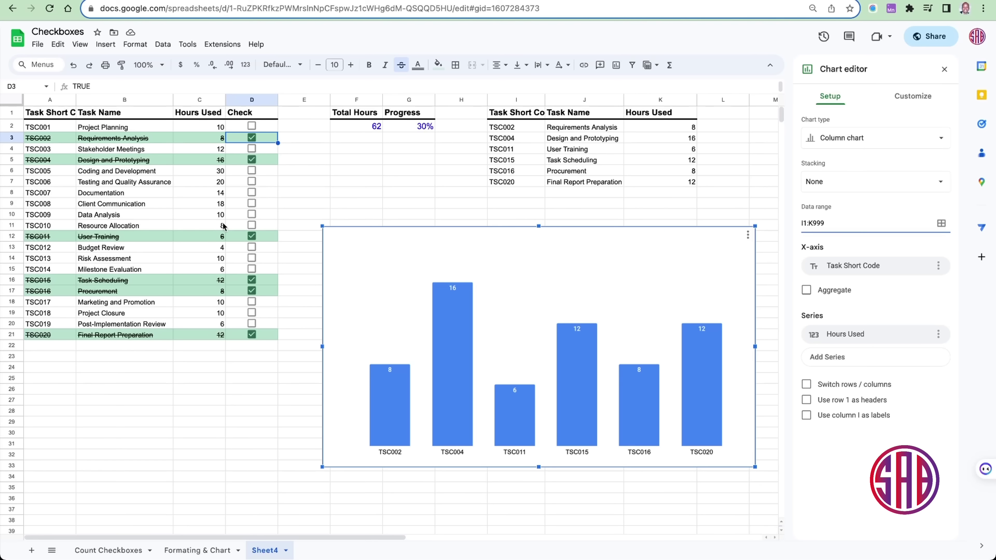
Step: Test the extended chart range by unticking Requirements Analysis, Design and Prototyping, User Training, and Procurement
left_click(252, 138)
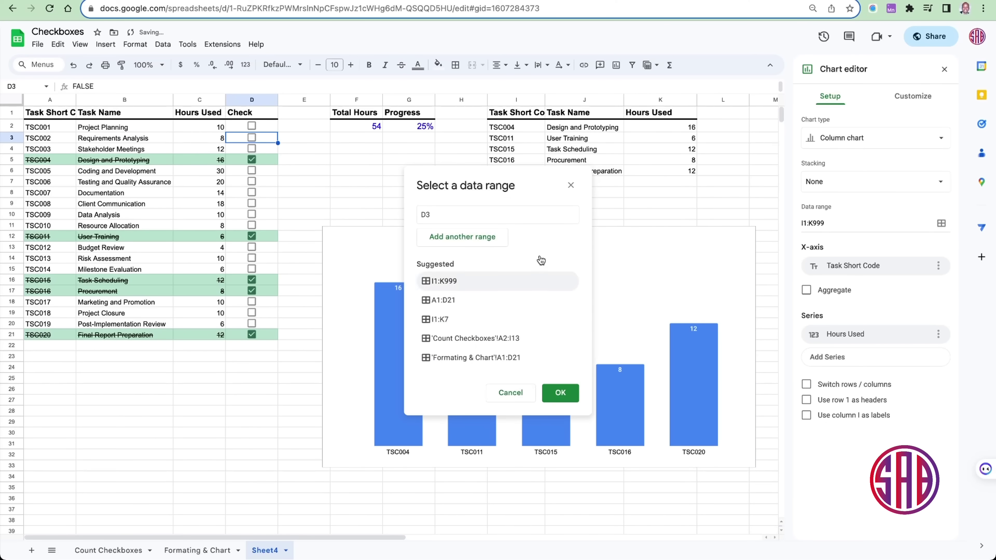
left_click(573, 187)
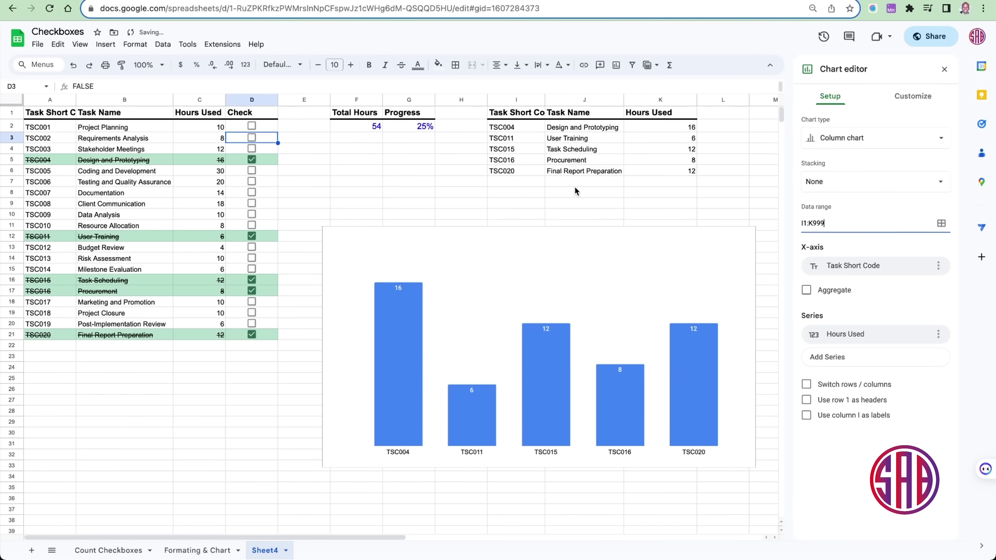
left_click(253, 160)
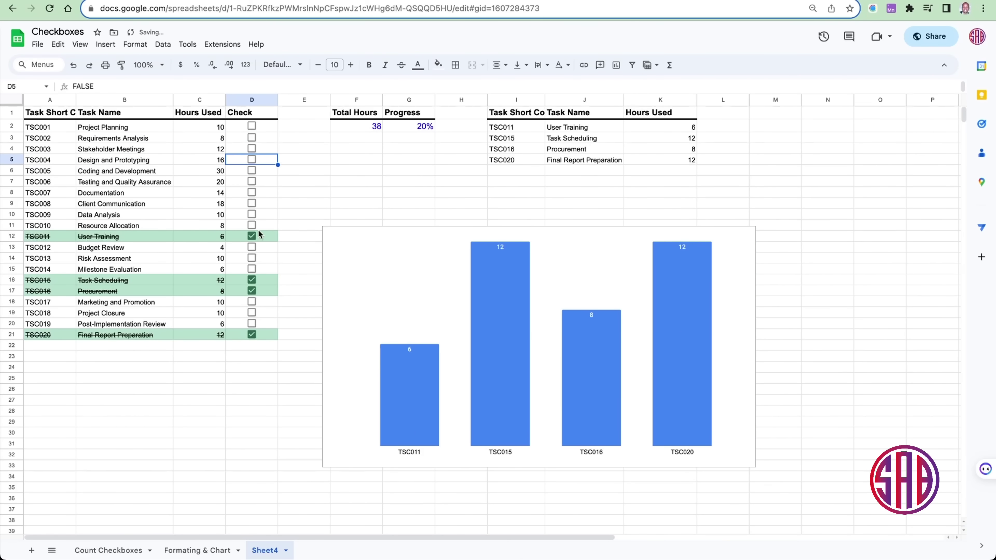
left_click(252, 236)
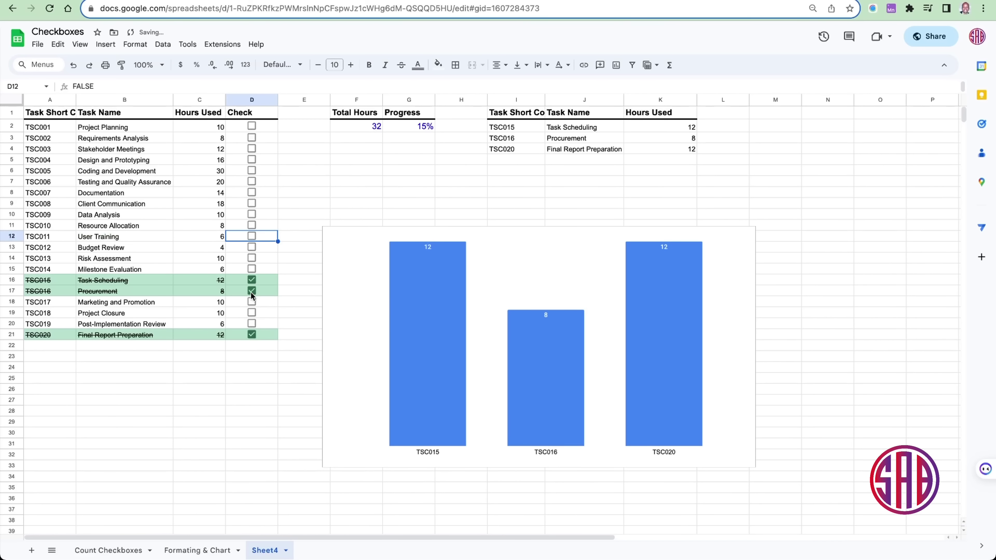
left_click(252, 291)
Step: Tick Design and Prototyping, Testing and Quality Assurance, Data Analysis, User Training, and Risk Assessment
left_click(252, 159)
left_click(251, 182)
left_click(252, 215)
left_click(252, 236)
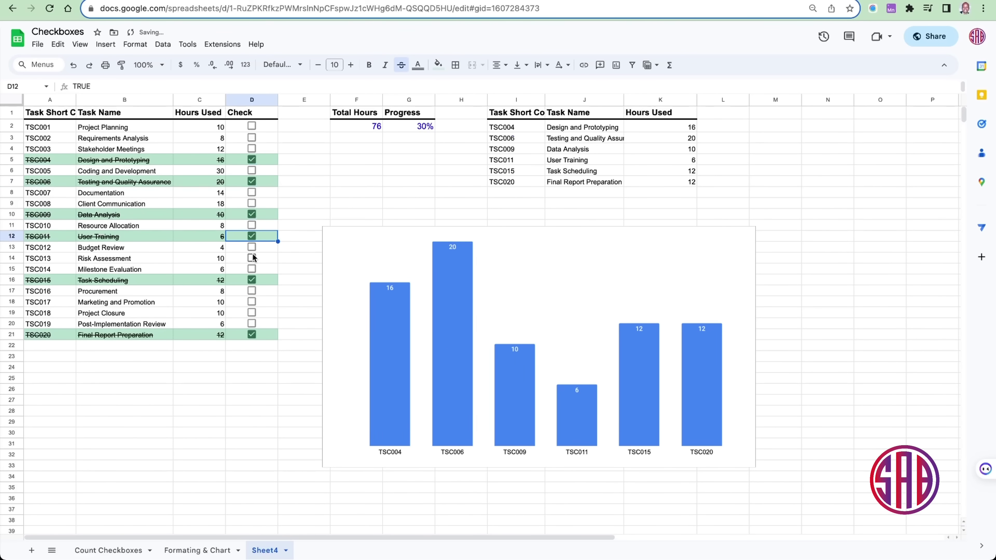
left_click(252, 258)
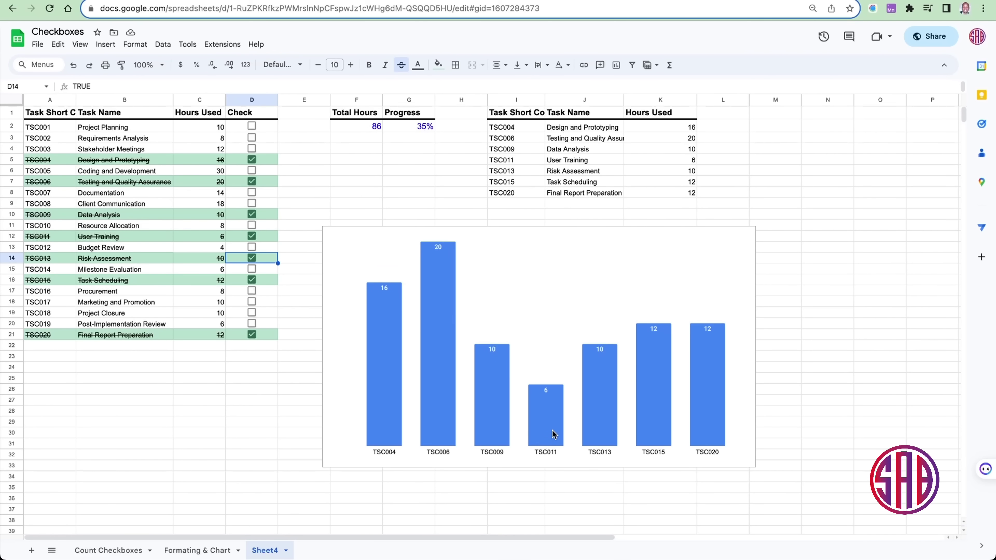
Step: Move the chart slightly up and to the left, closer beneath the checked-task list
left_click(556, 300)
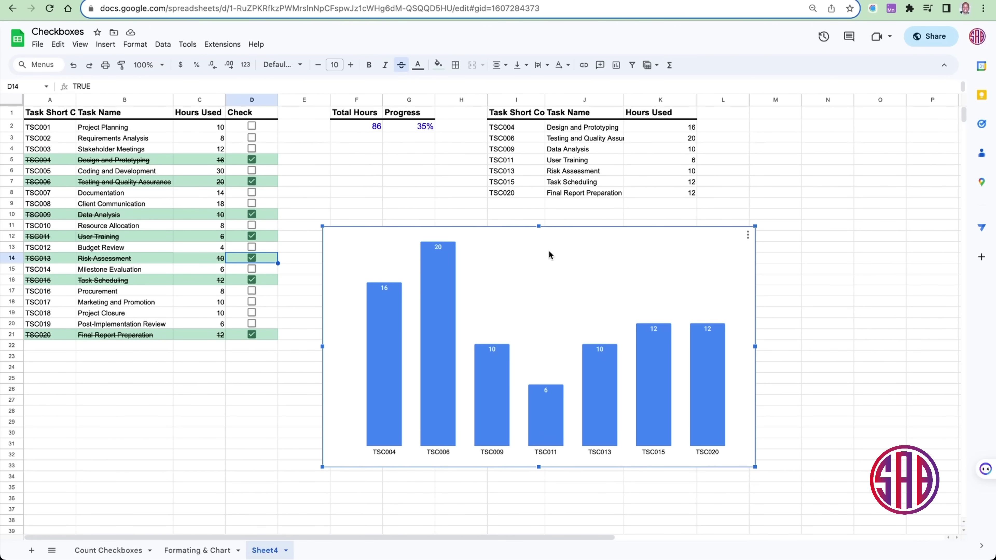
left_click_drag(549, 252, 534, 238)
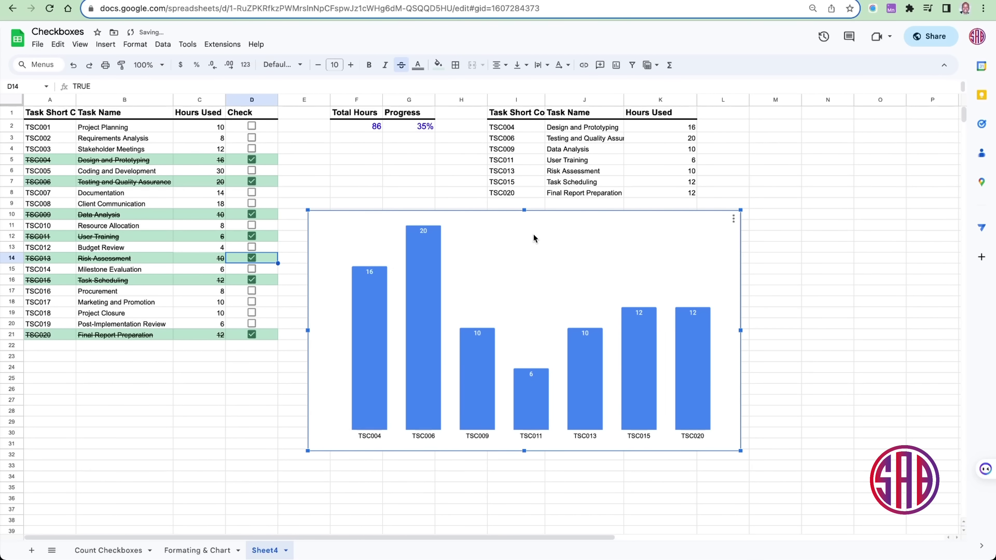